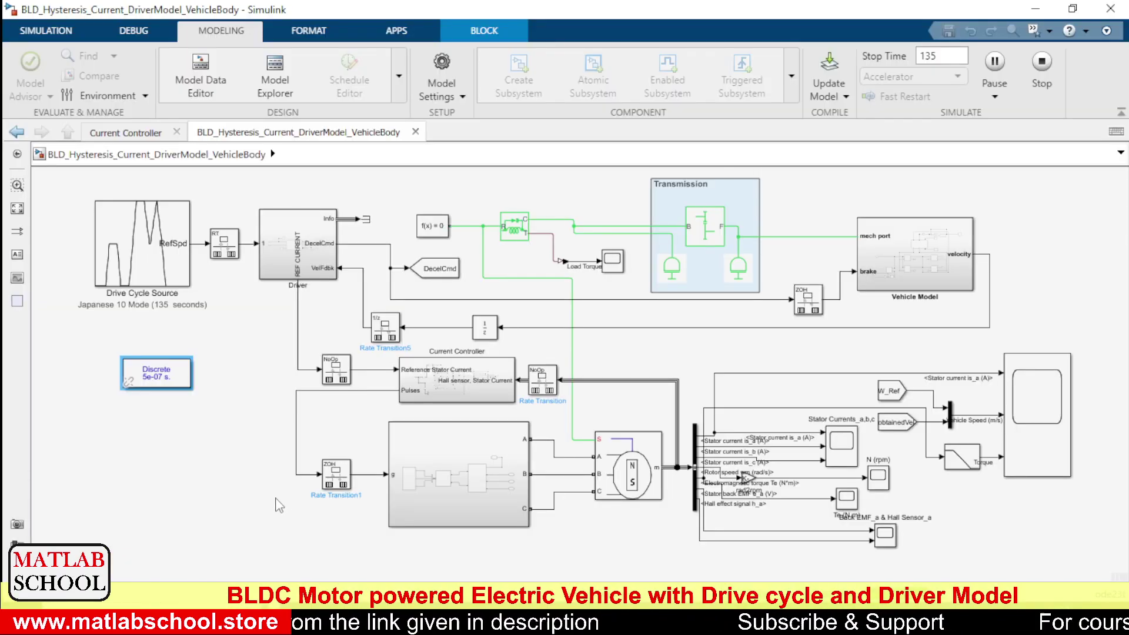
Open and then close the Permanent Magnet Synchronous Machine block's parameters
left_click(279, 506)
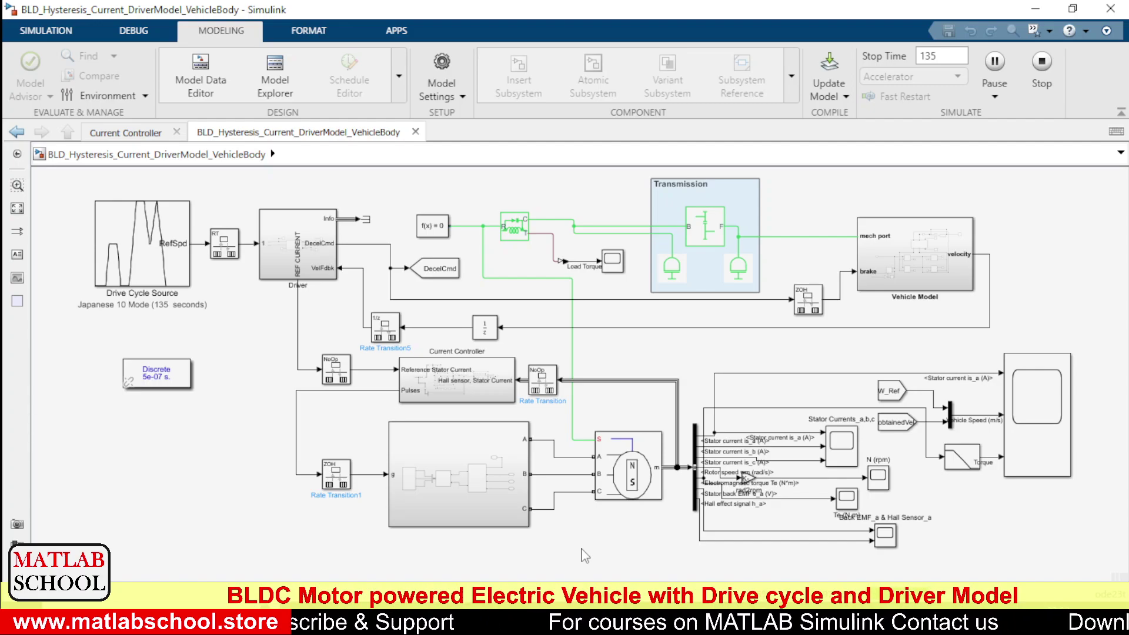
left_click(633, 469)
double_click(633, 469)
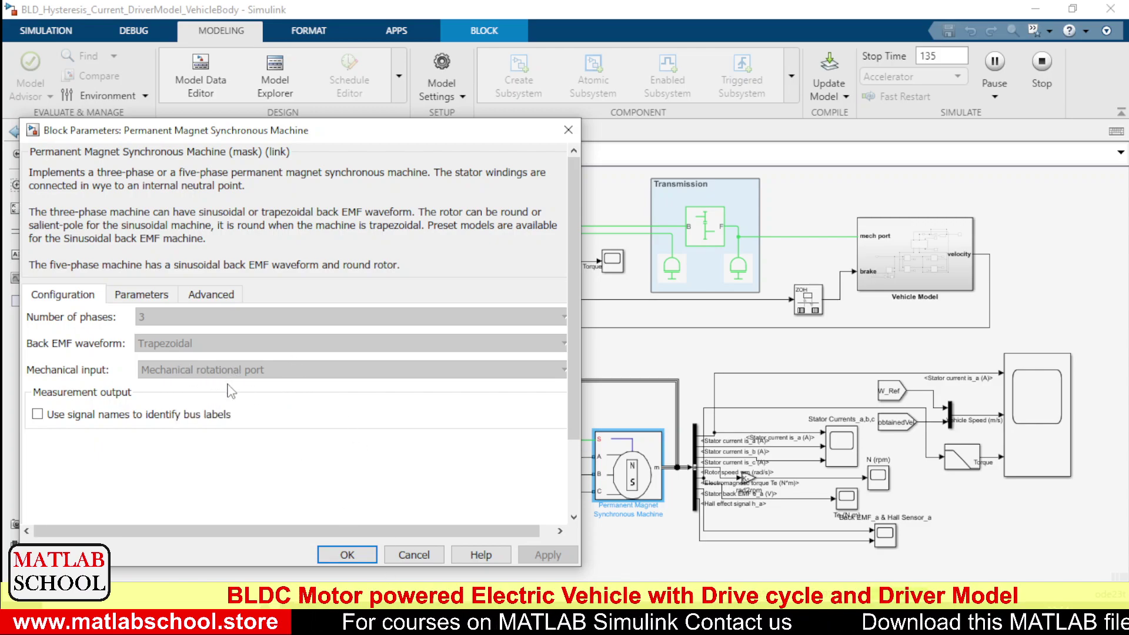
left_click(347, 555)
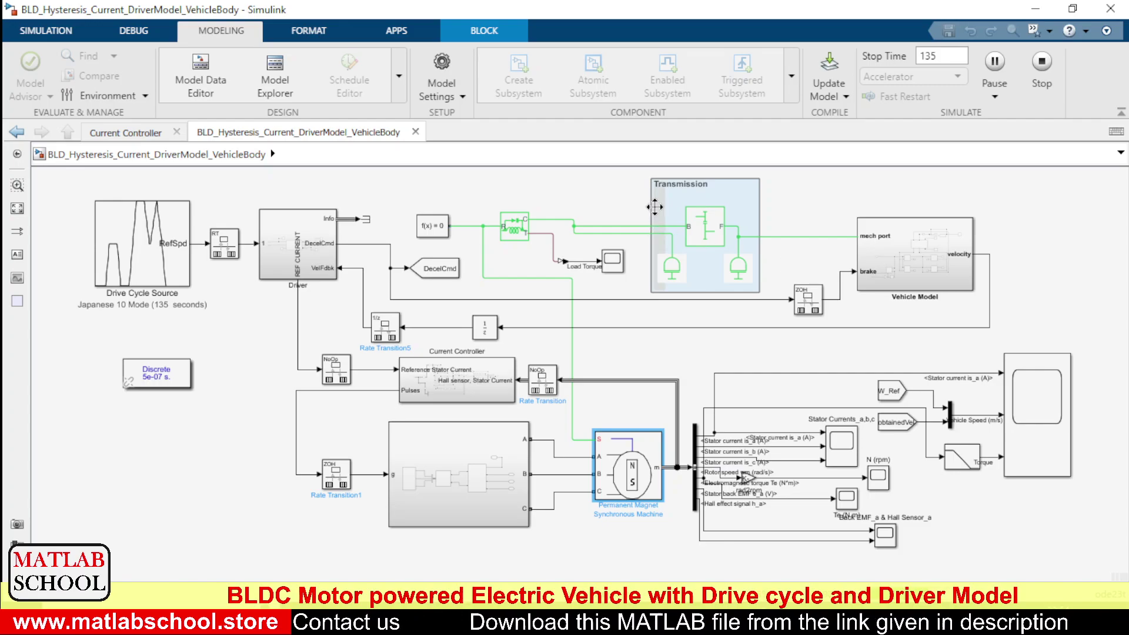
Inspect the Vehicle Model subsystem's Left Rear, Left Front and Right Front wheels, then return to top level
double_click(924, 248)
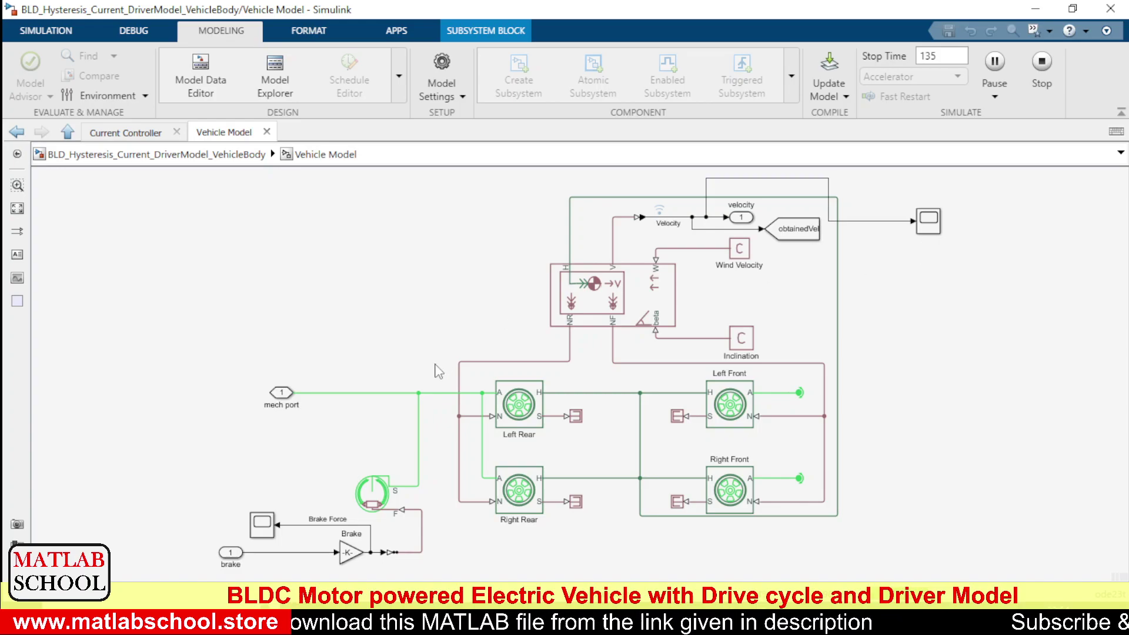
left_click(435, 369)
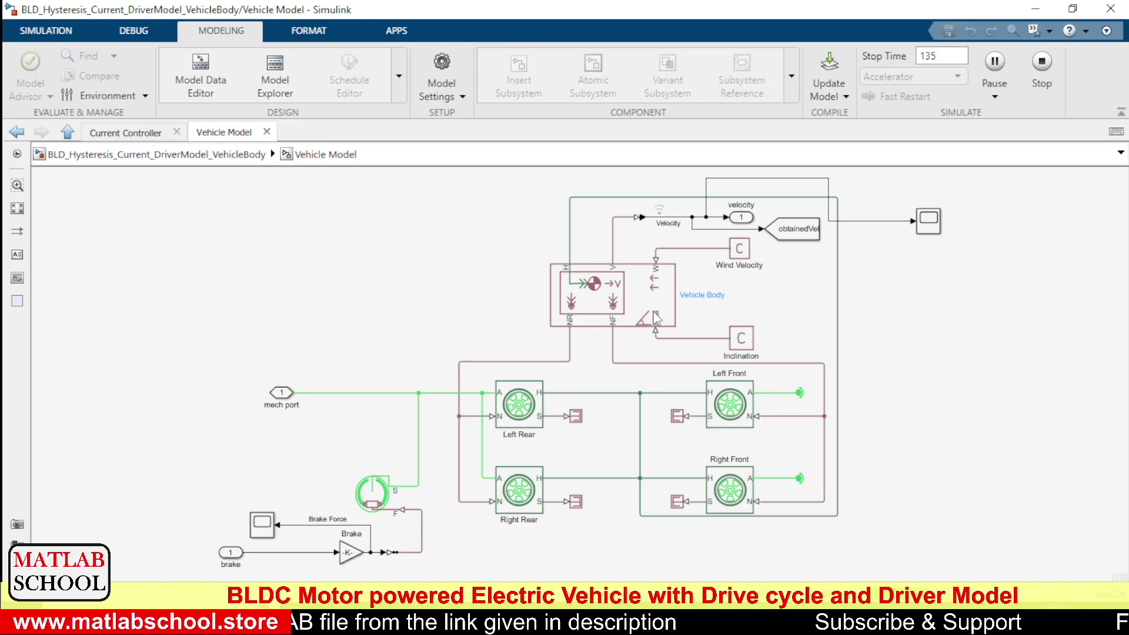
left_click(535, 413)
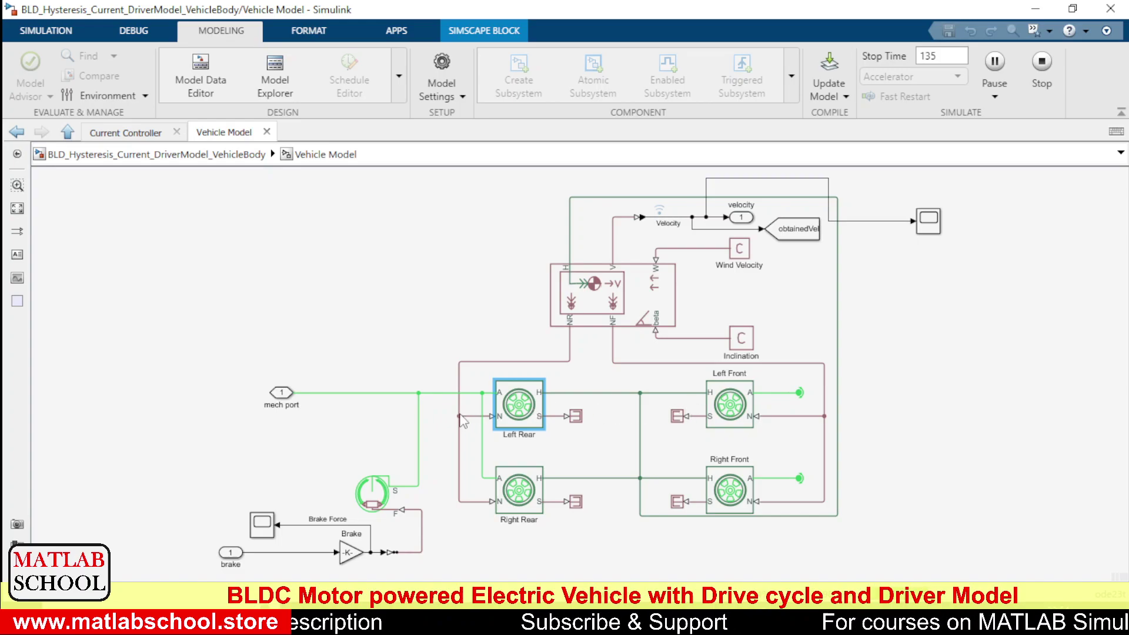
left_click(736, 407)
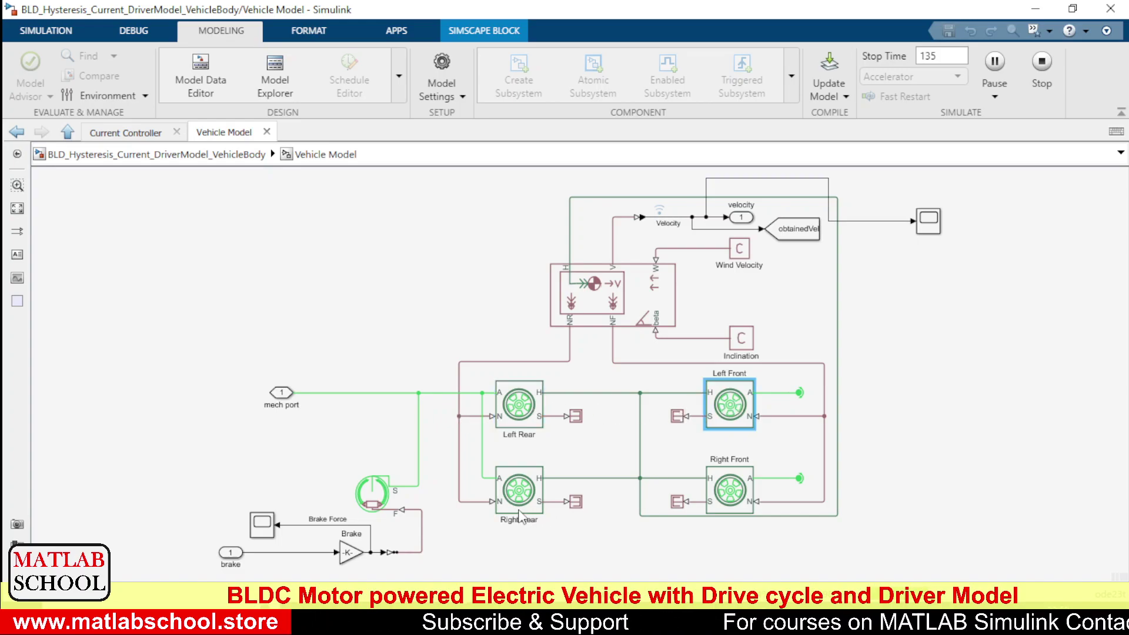
left_click(713, 488)
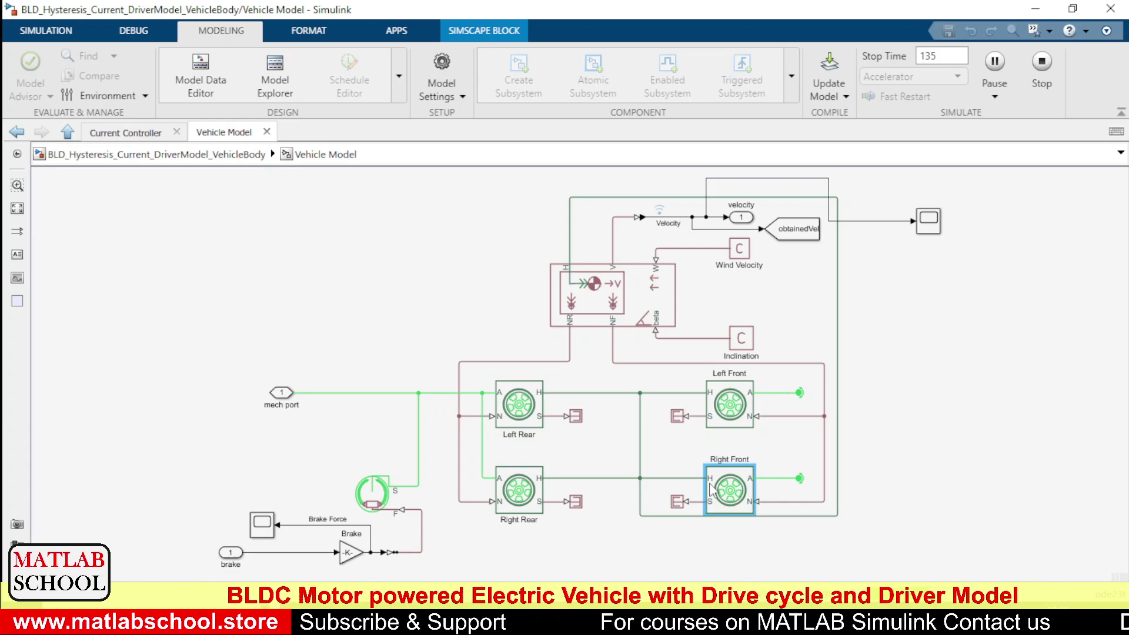
left_click(212, 154)
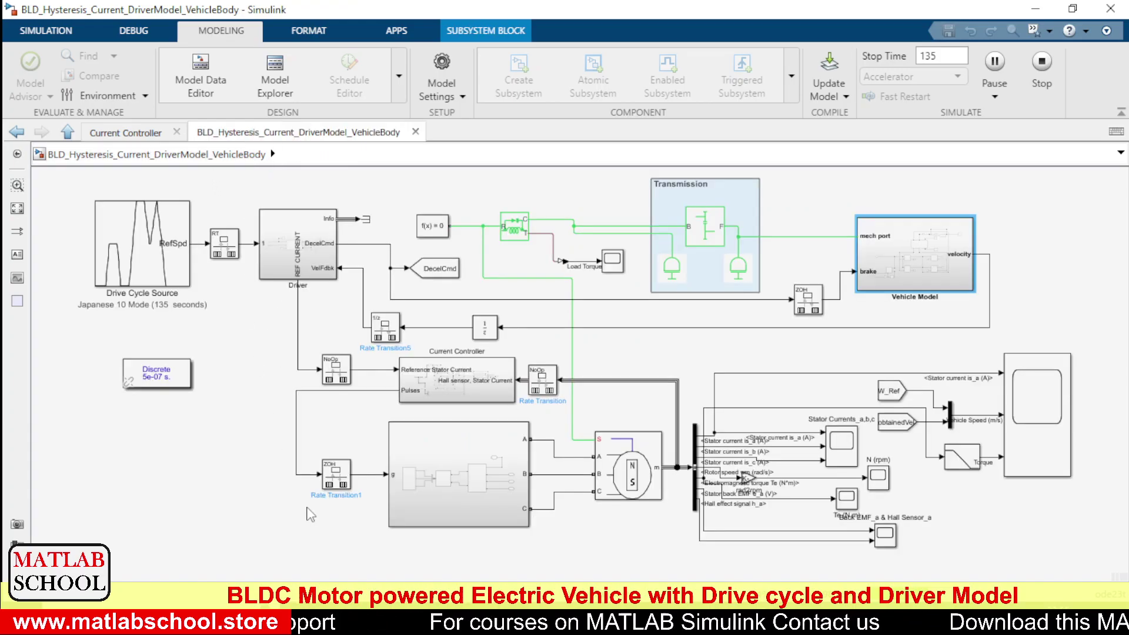
Inspect Subsystem2's Universal Bridge parameters and the g gate signal value, then return to top level
double_click(476, 480)
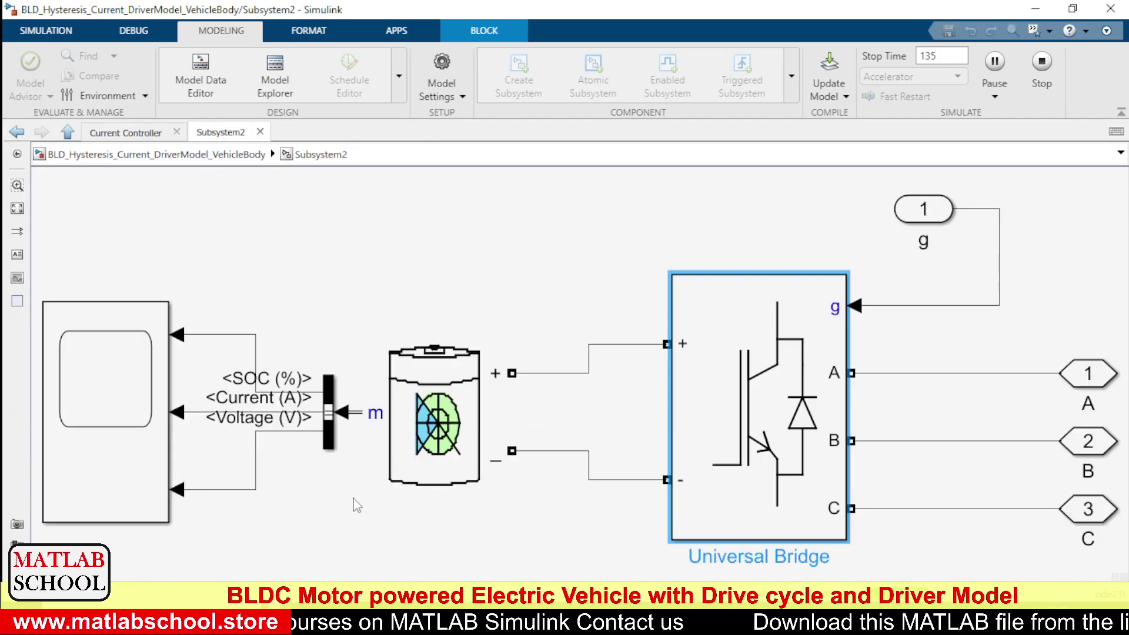
left_click(356, 505)
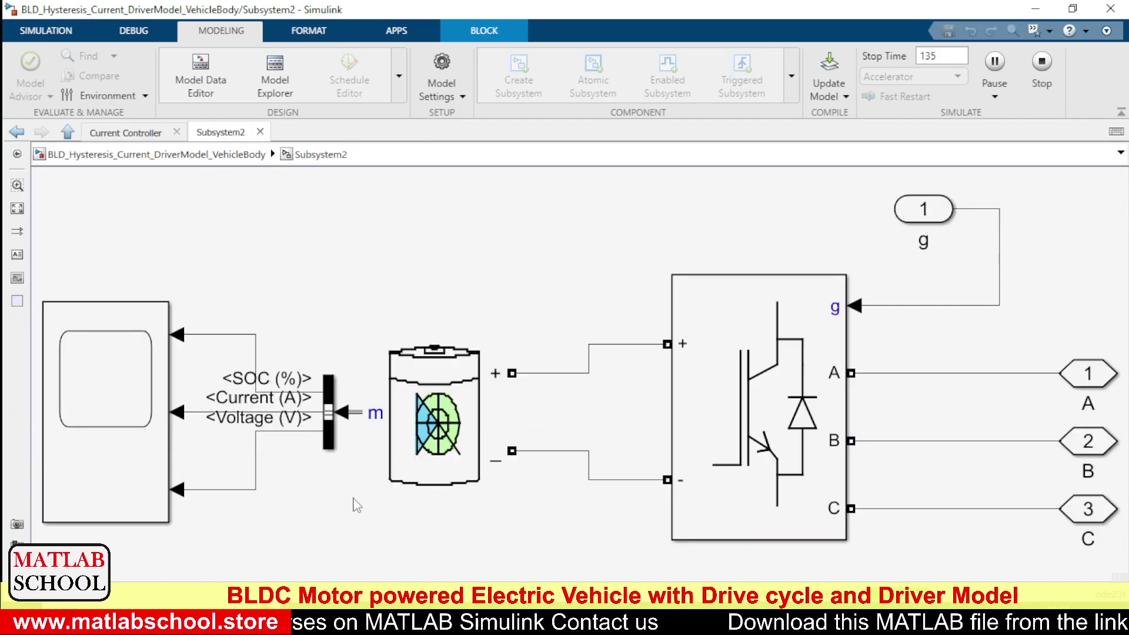
left_click(793, 428)
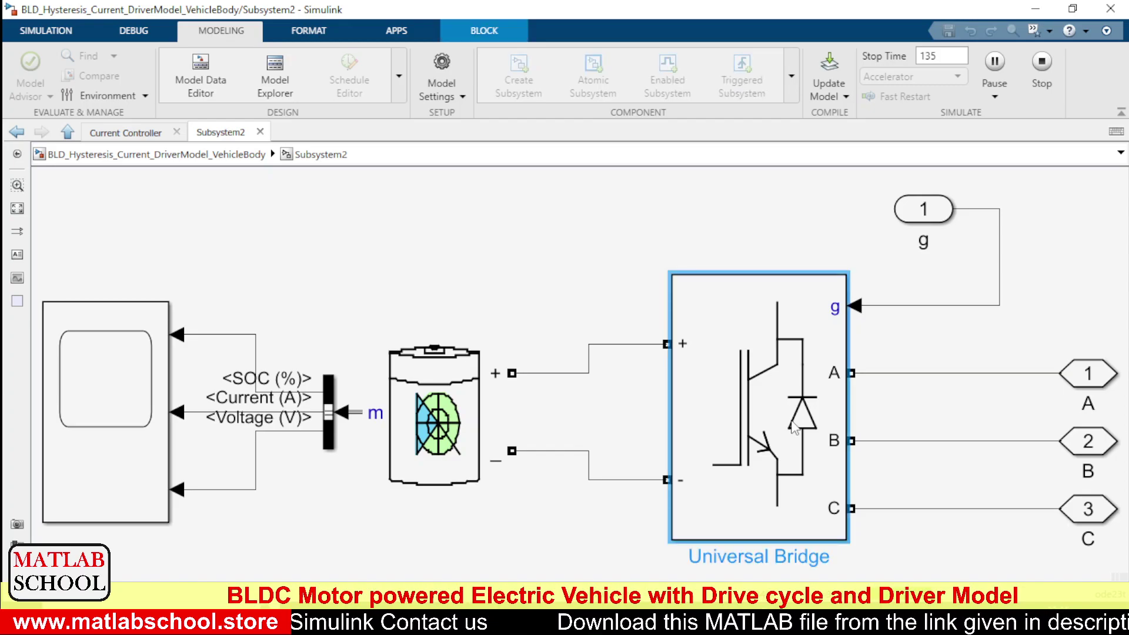
double_click(794, 427)
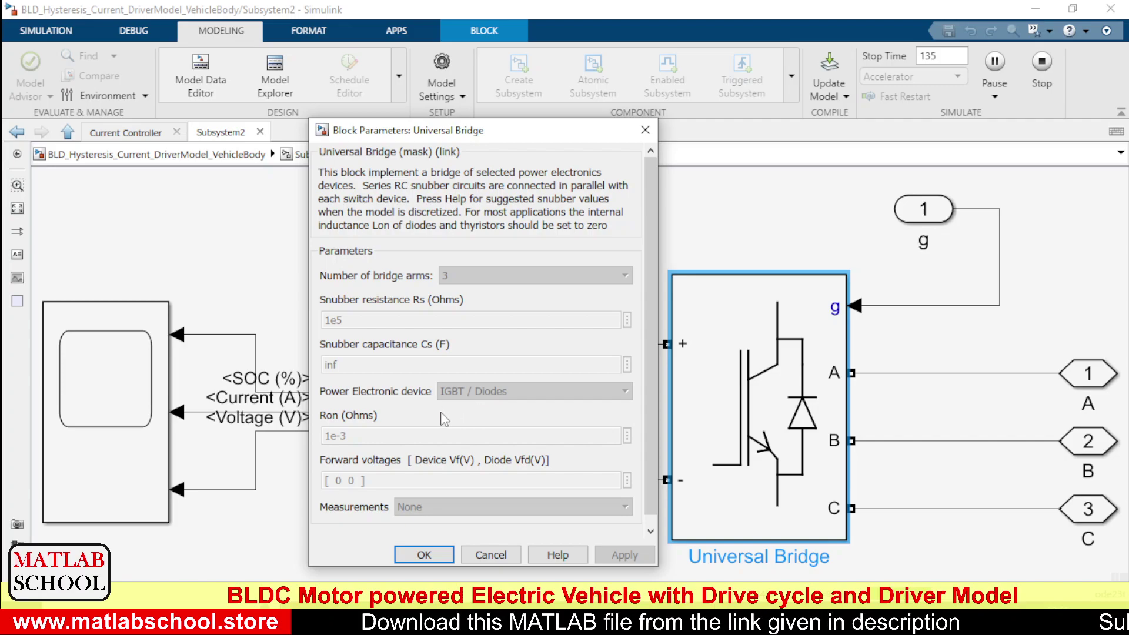
left_click(424, 555)
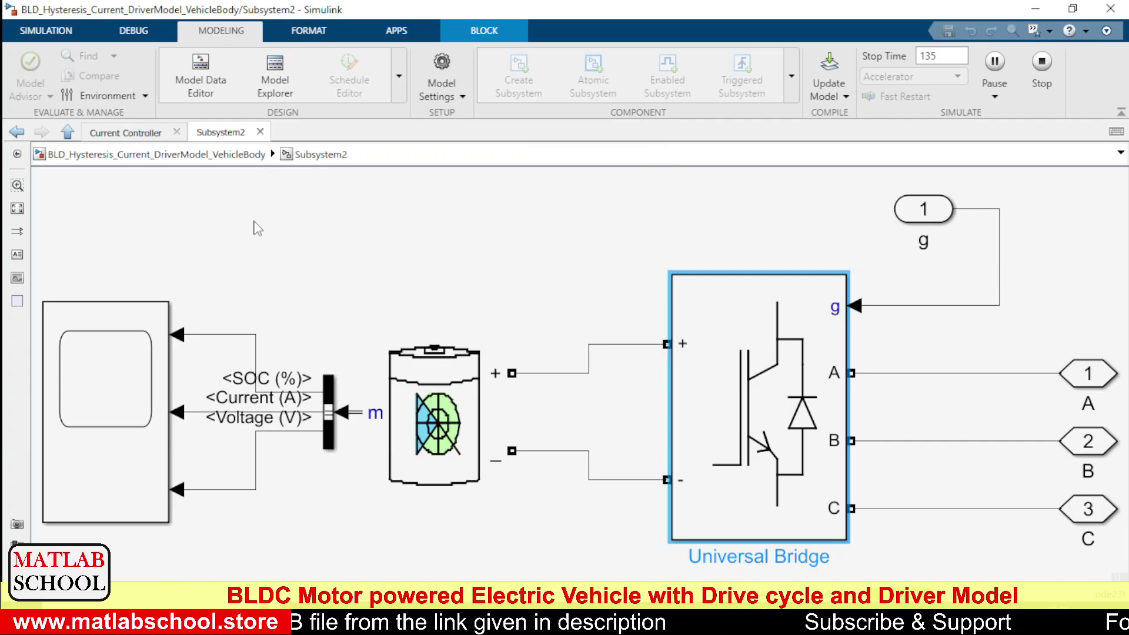
left_click(957, 306)
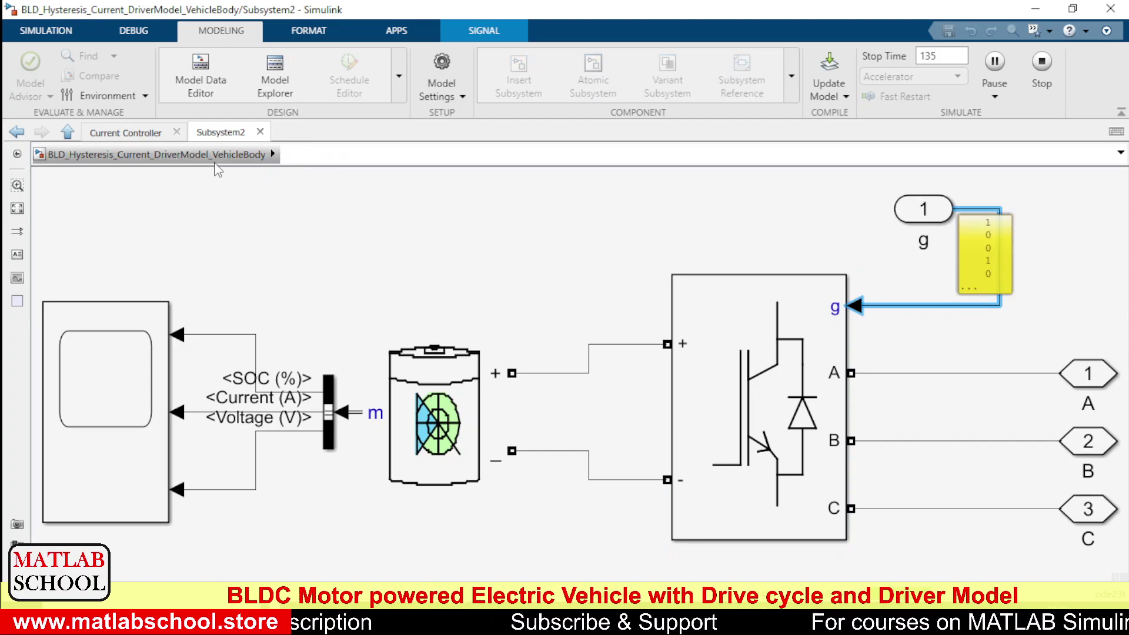
left_click(156, 154)
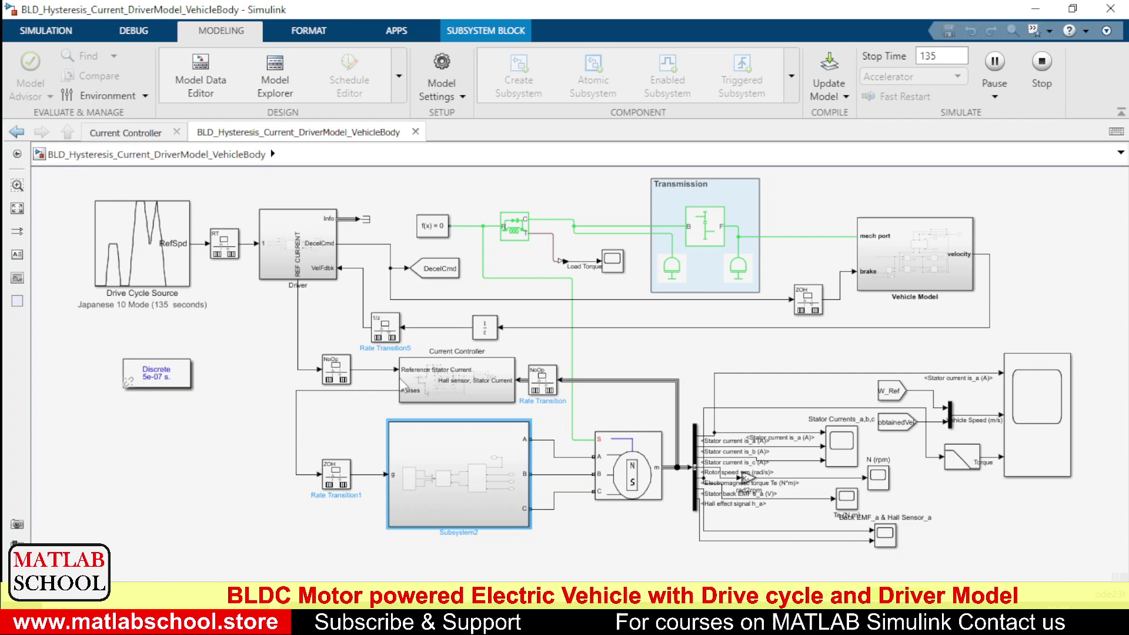
Inspect the Current Controller subsystem and its bus-to-sum signal value, then return to top level
double_click(450, 383)
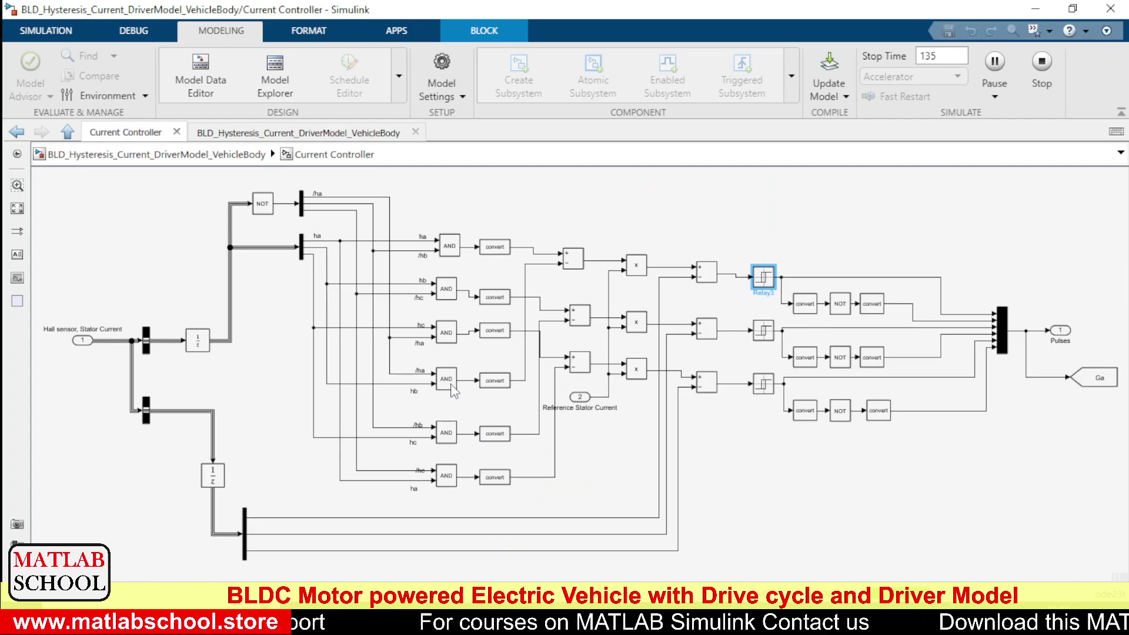
left_click(886, 471)
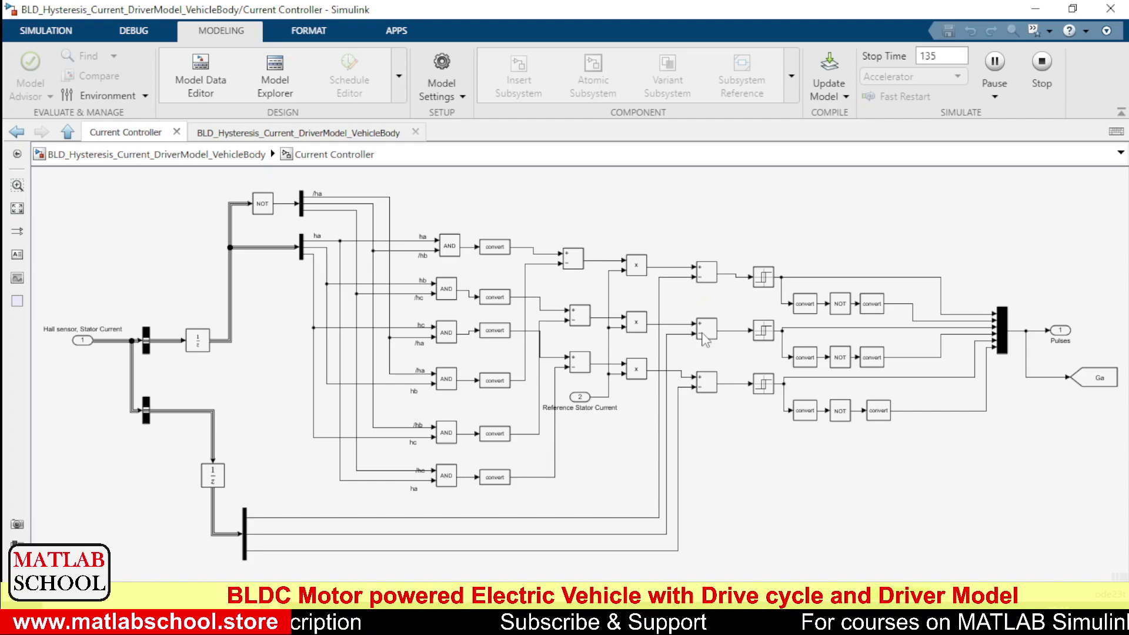
left_click(660, 412)
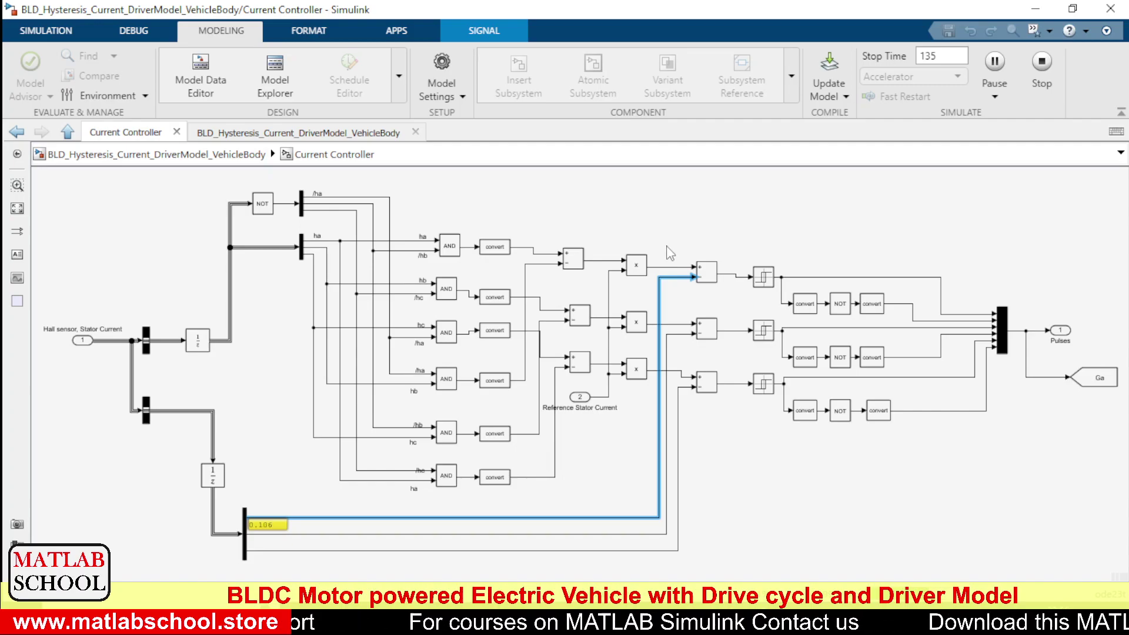
left_click(667, 247)
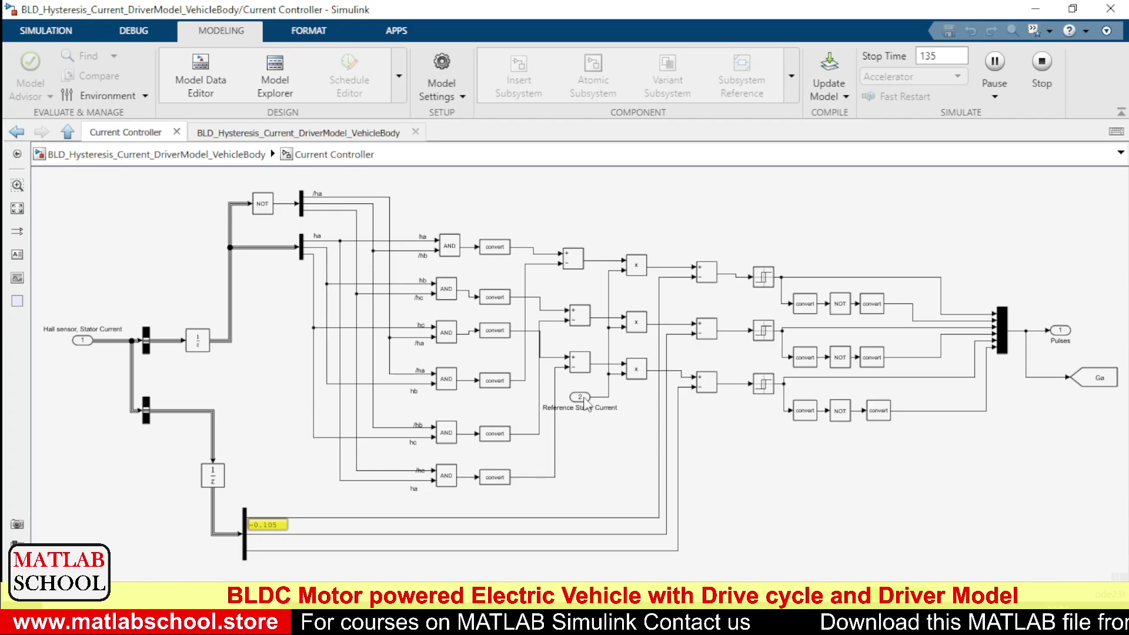
left_click(194, 162)
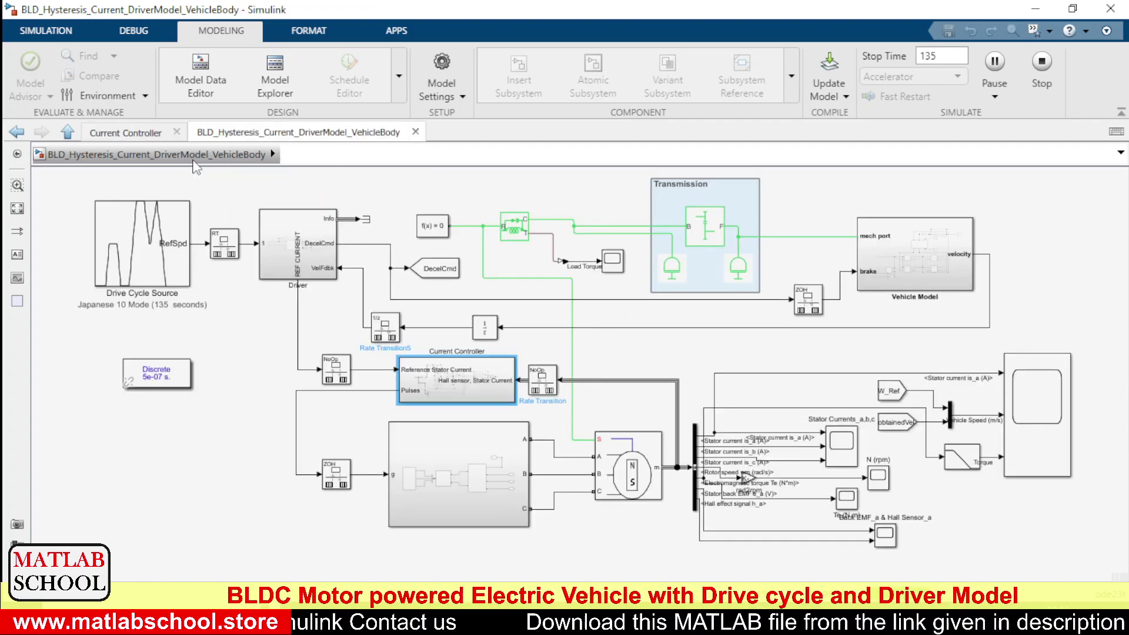
Look inside the Driver and Vehicle Model subsystems, ending back on the top-level model
double_click(303, 269)
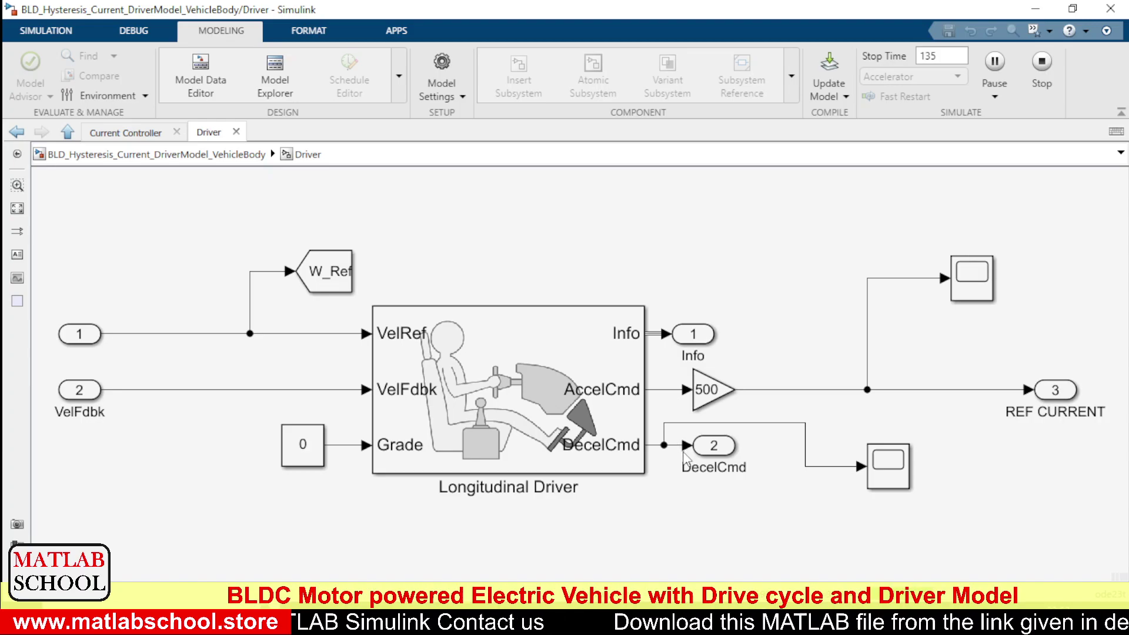
left_click(235, 157)
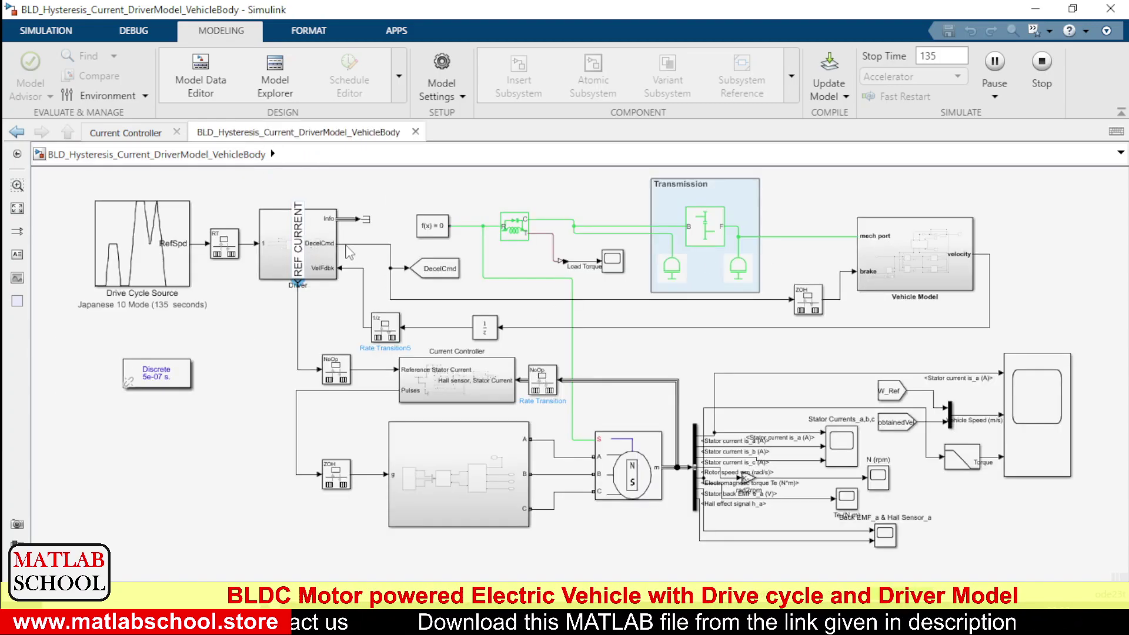
double_click(880, 275)
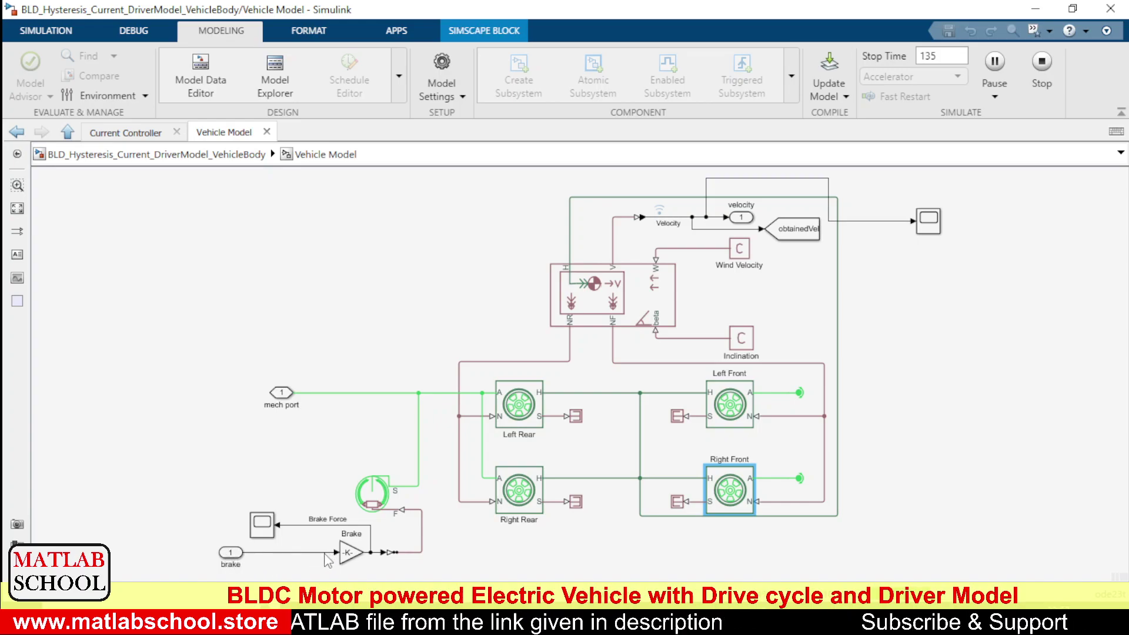
left_click(198, 161)
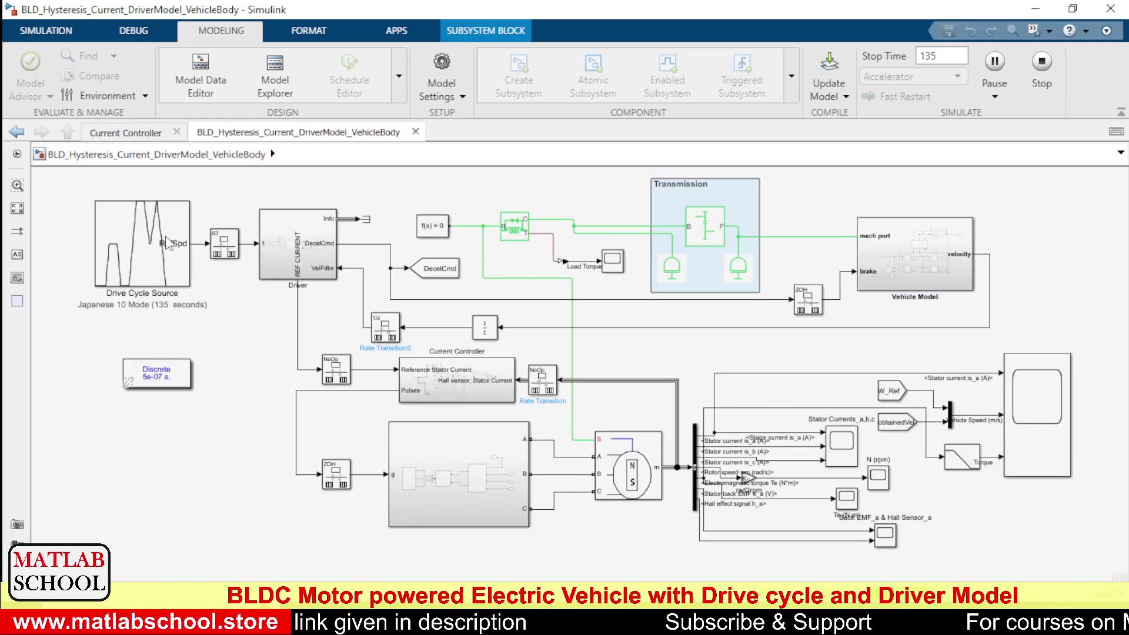
double_click(305, 273)
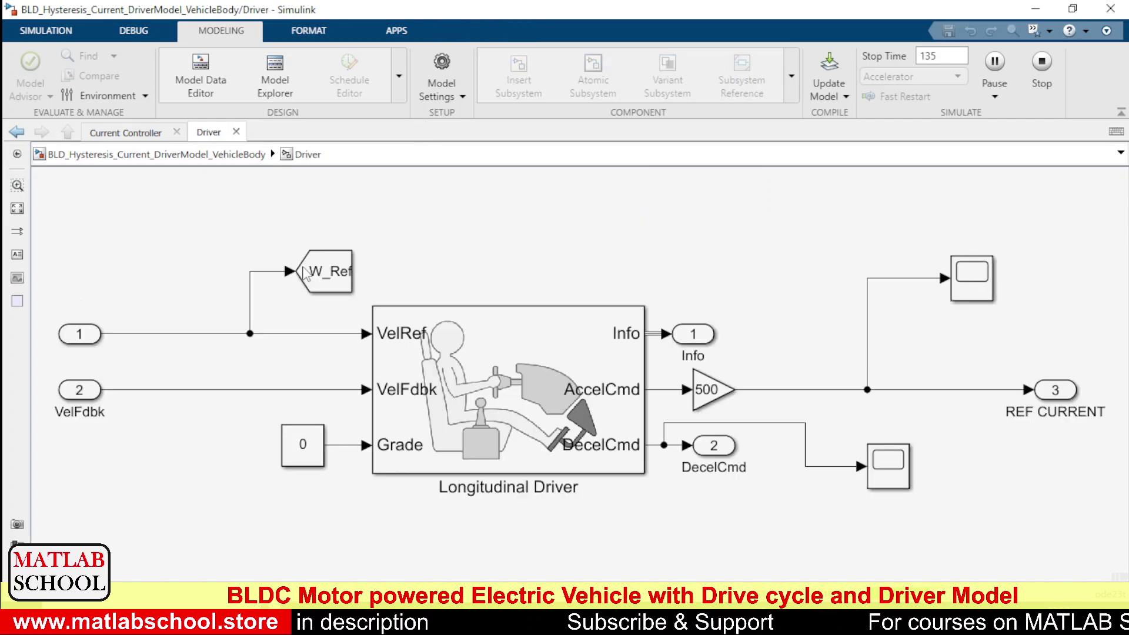
left_click(188, 155)
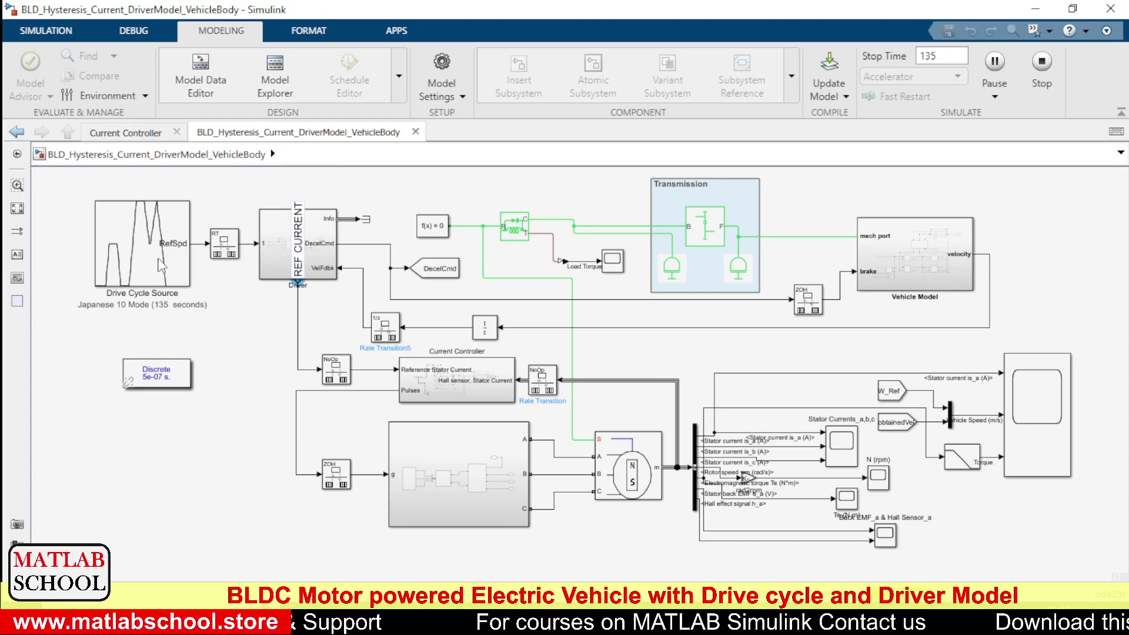
double_click(162, 266)
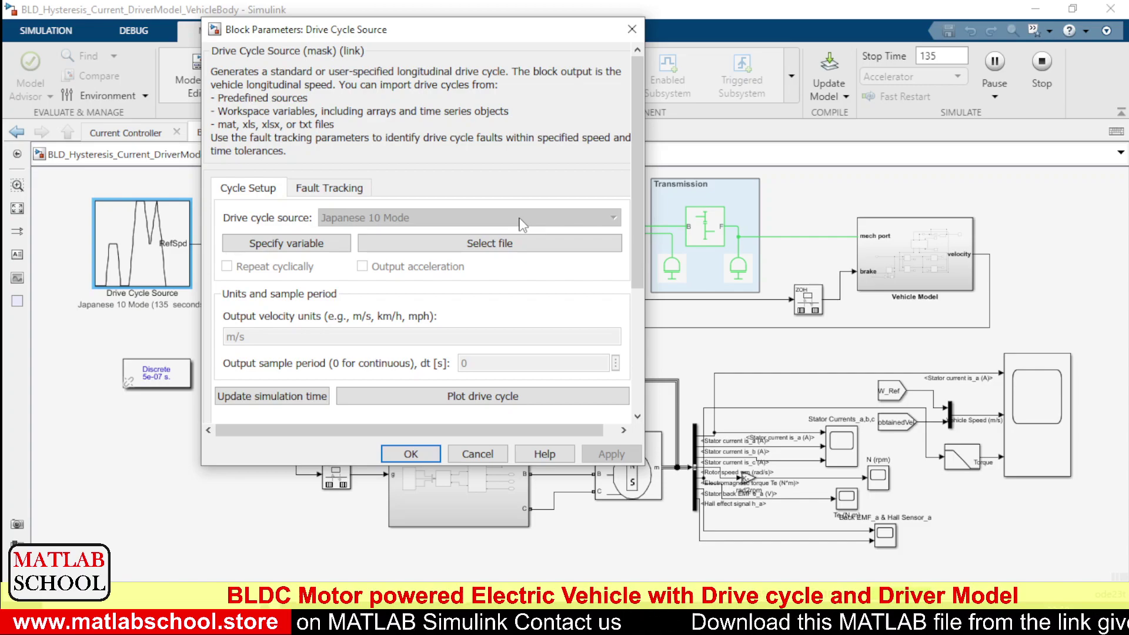
left_click(420, 453)
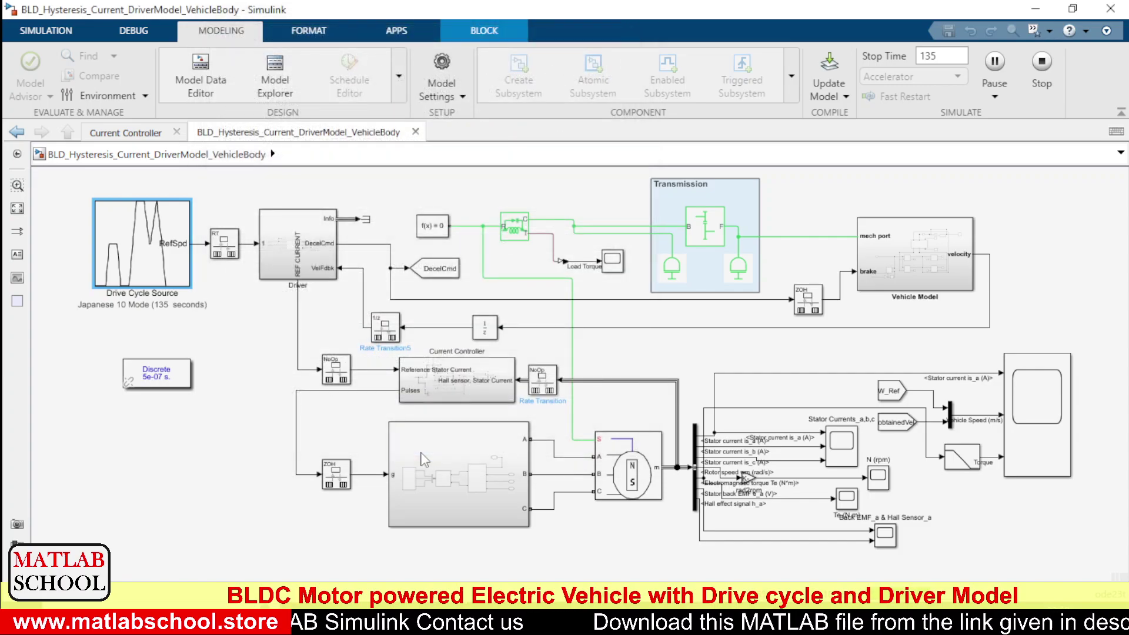
left_click(675, 259)
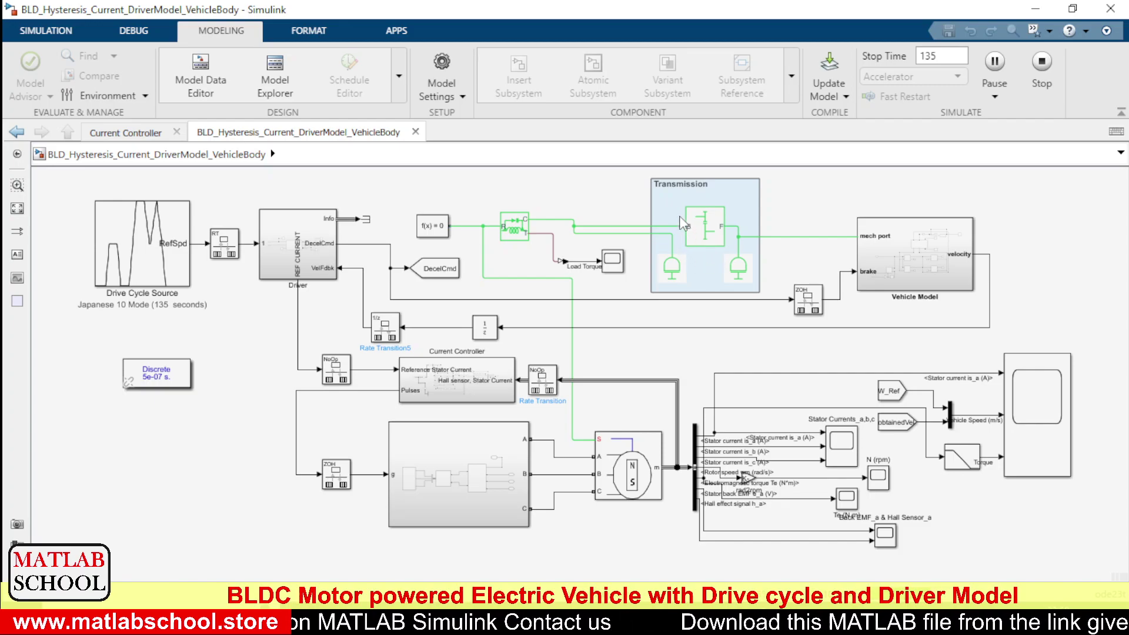
left_click(704, 238)
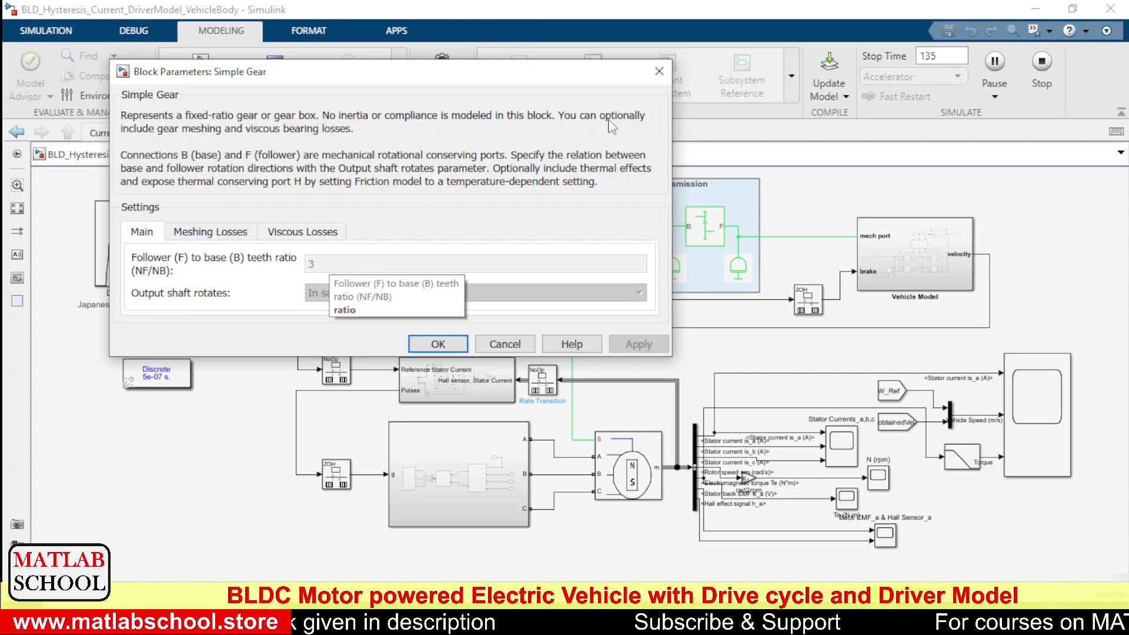
left_click(659, 70)
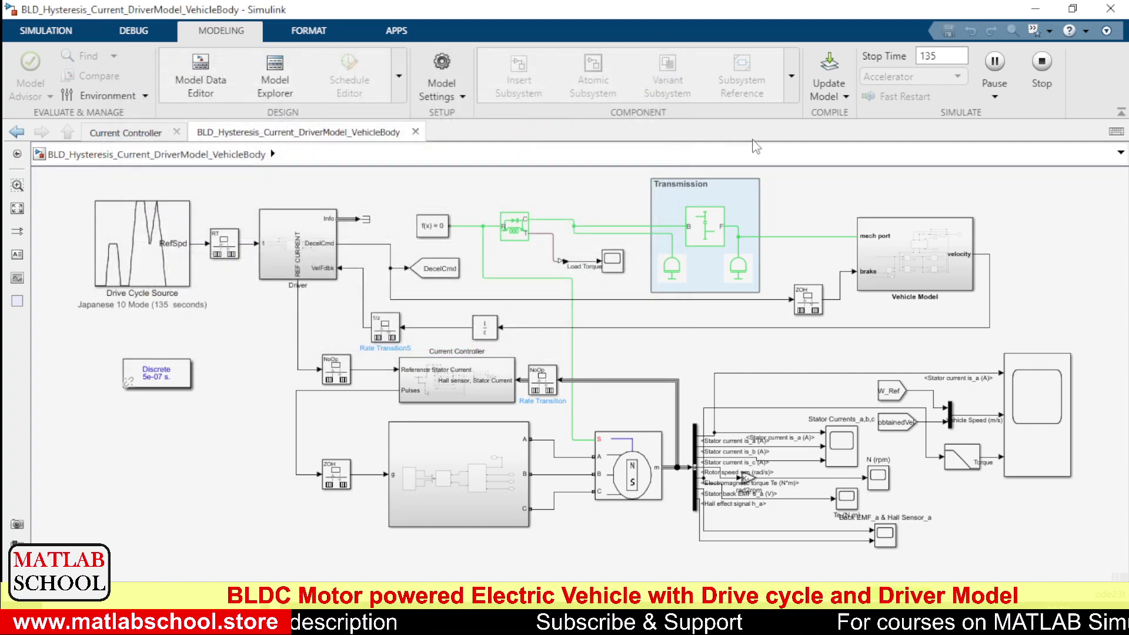
left_click(679, 272)
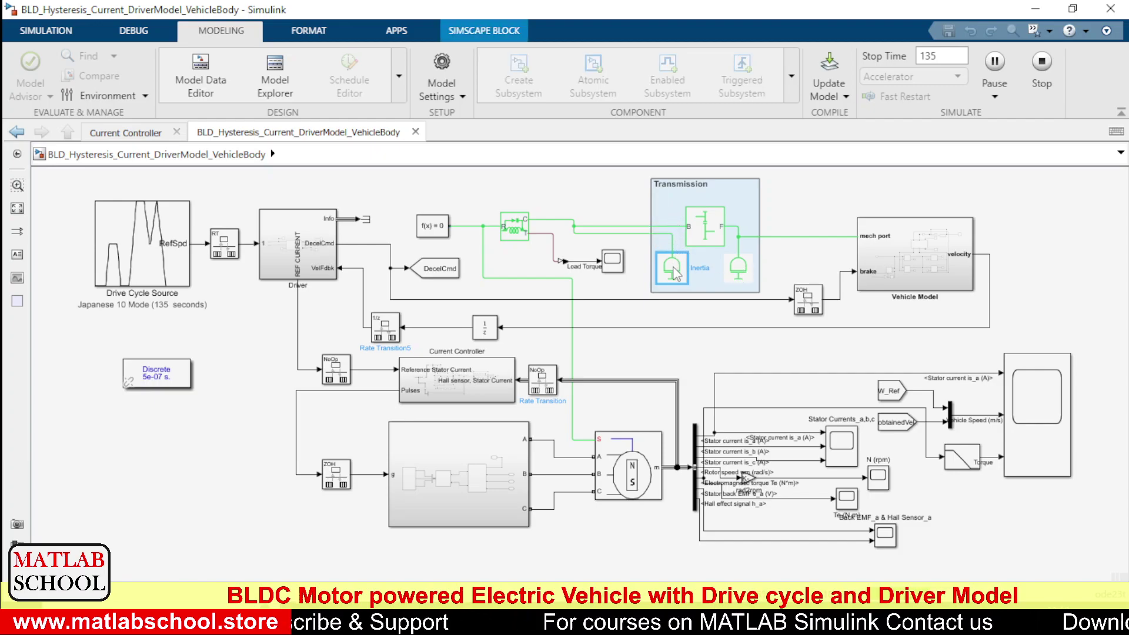
left_click(741, 270)
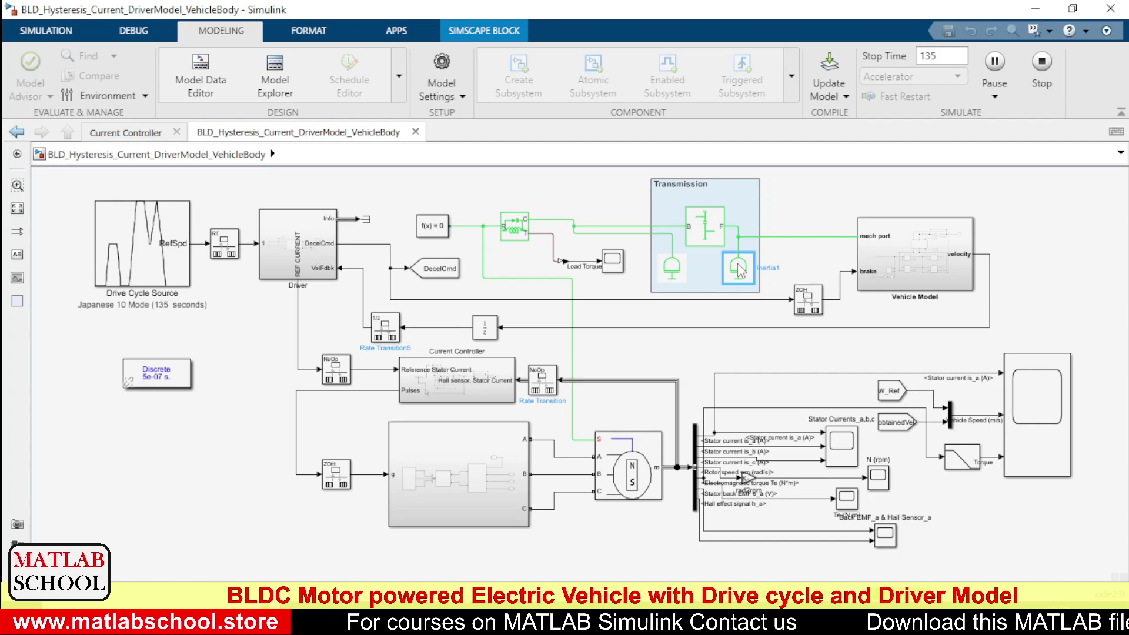
Show the velocity feedback signal's live value (7.01), then select the Scope3 block
left_click(515, 234)
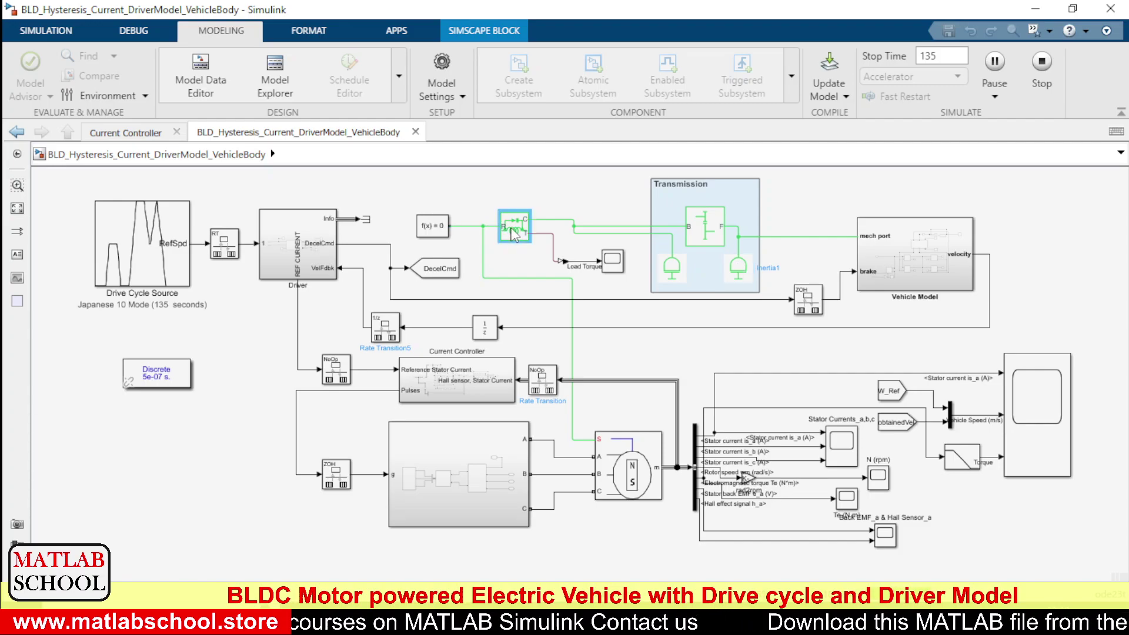
left_click(527, 269)
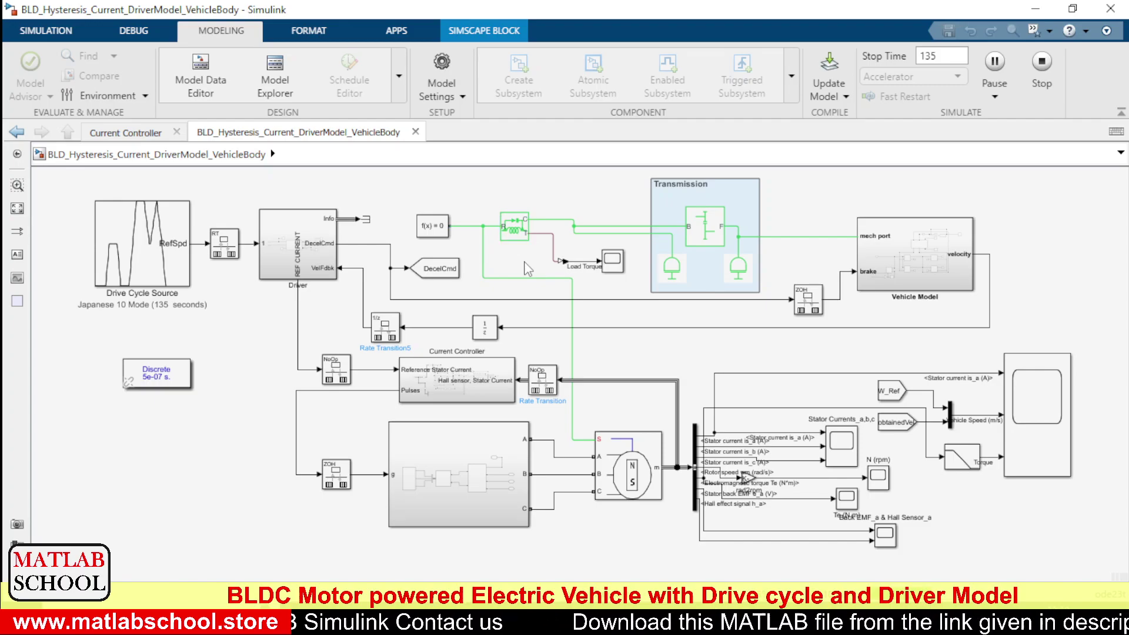
left_click(644, 327)
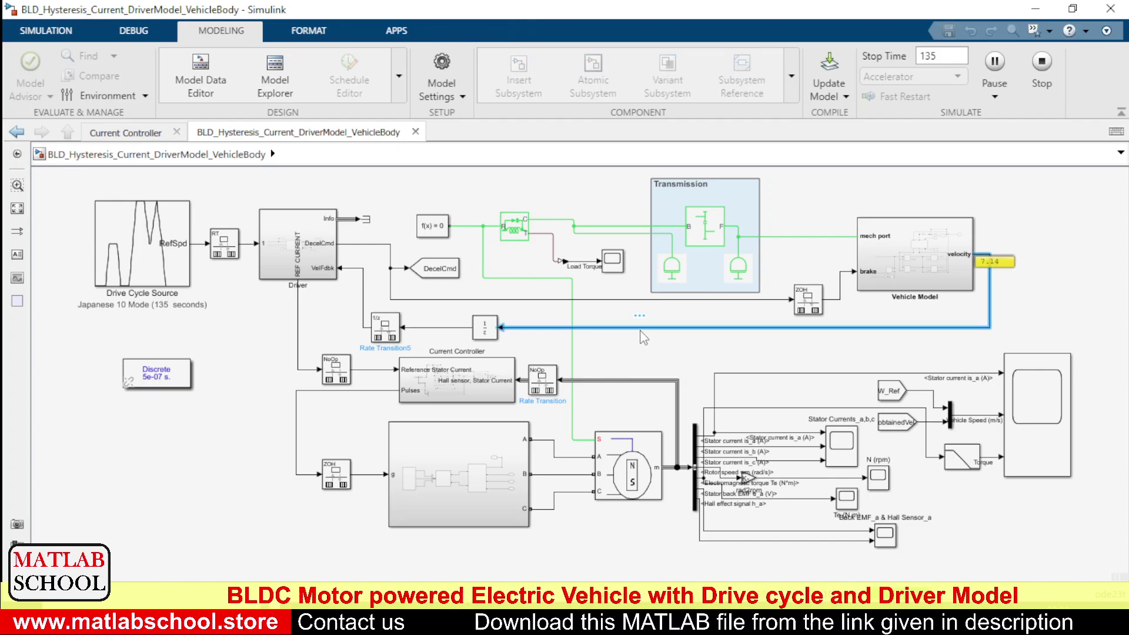
left_click(859, 206)
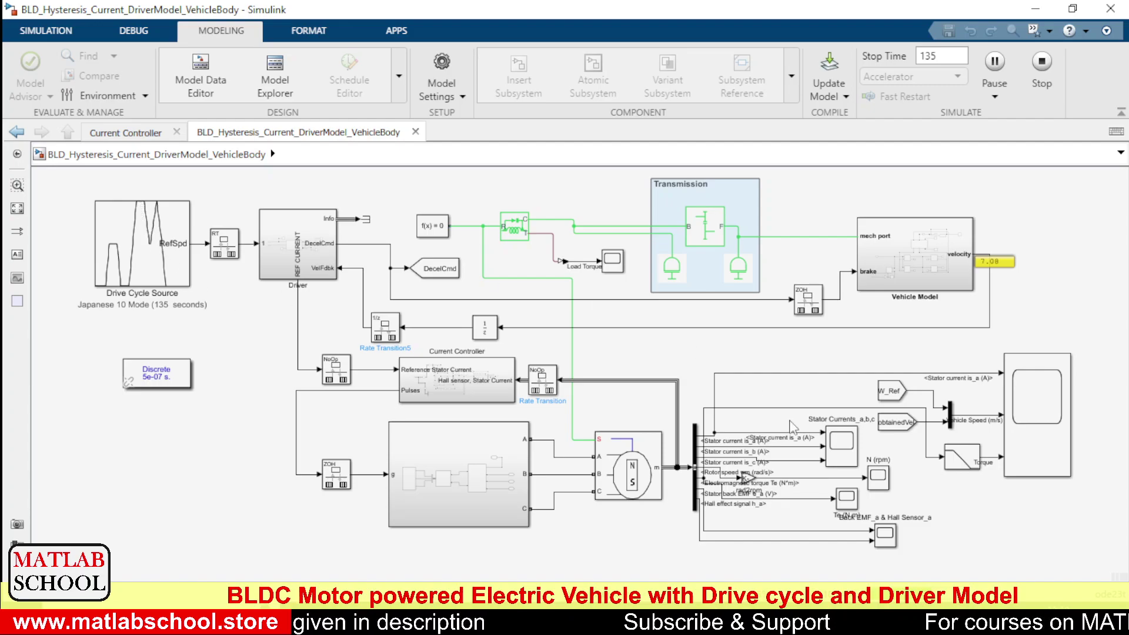
left_click(1040, 409)
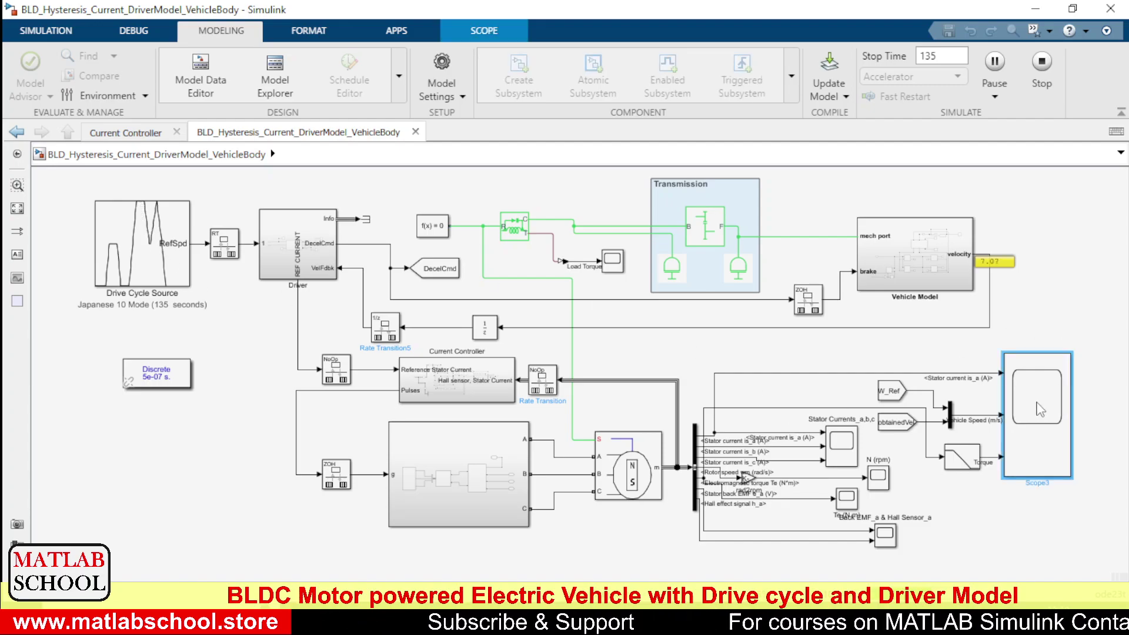
Open Scope3 fitted to the full run, rearrange its window, then make it full screen
double_click(1040, 410)
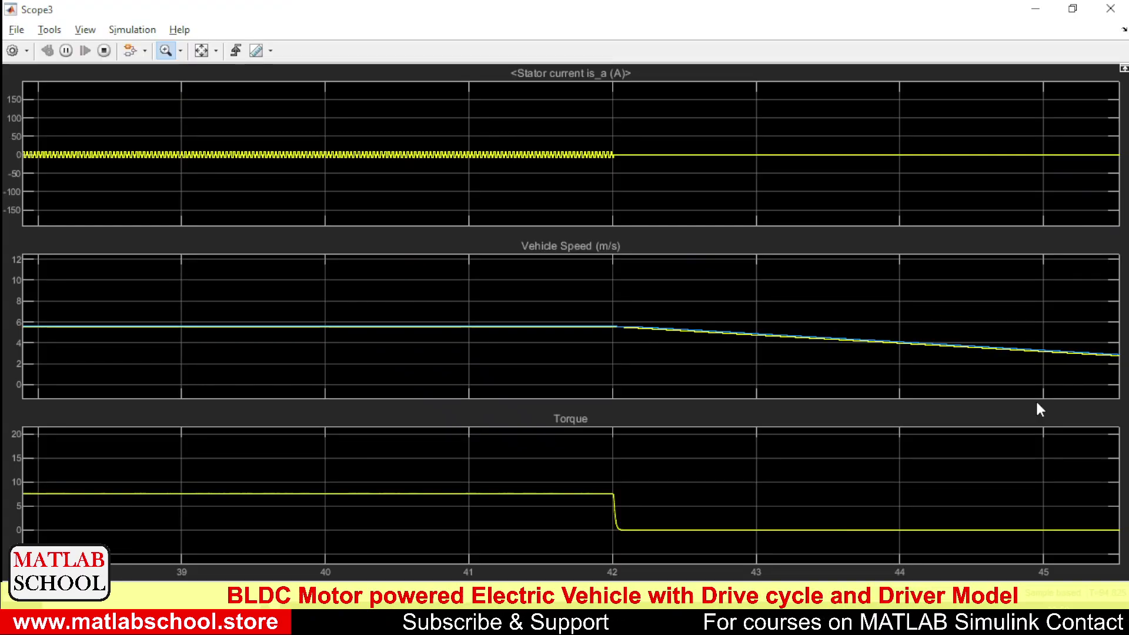
left_click(201, 51)
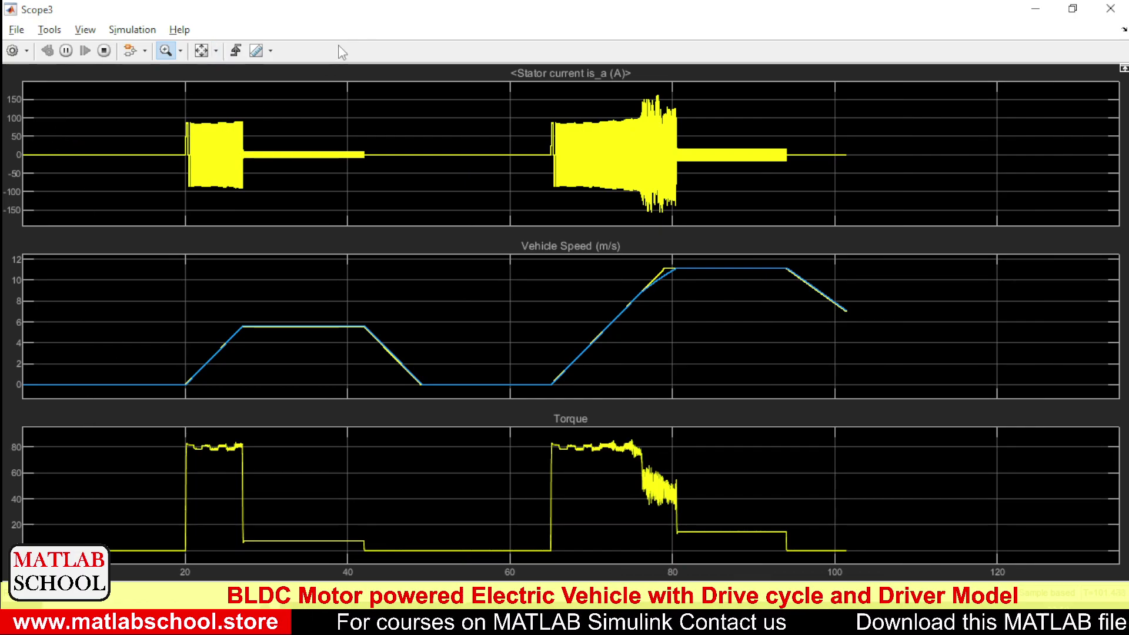
double_click(403, 19)
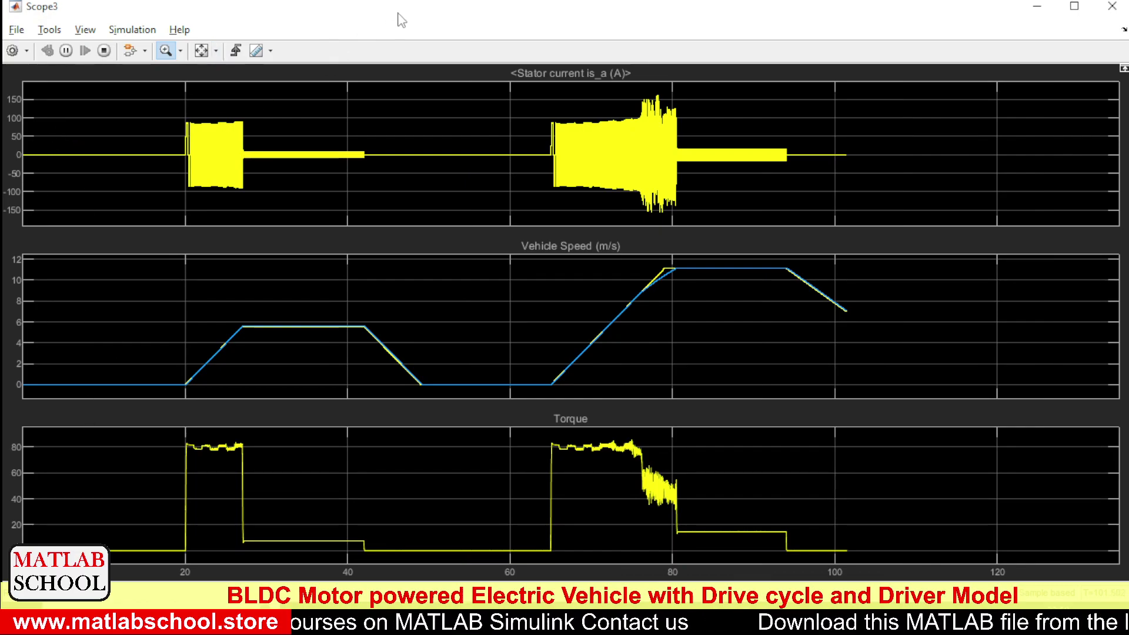
left_click_drag(508, 20, 689, 98)
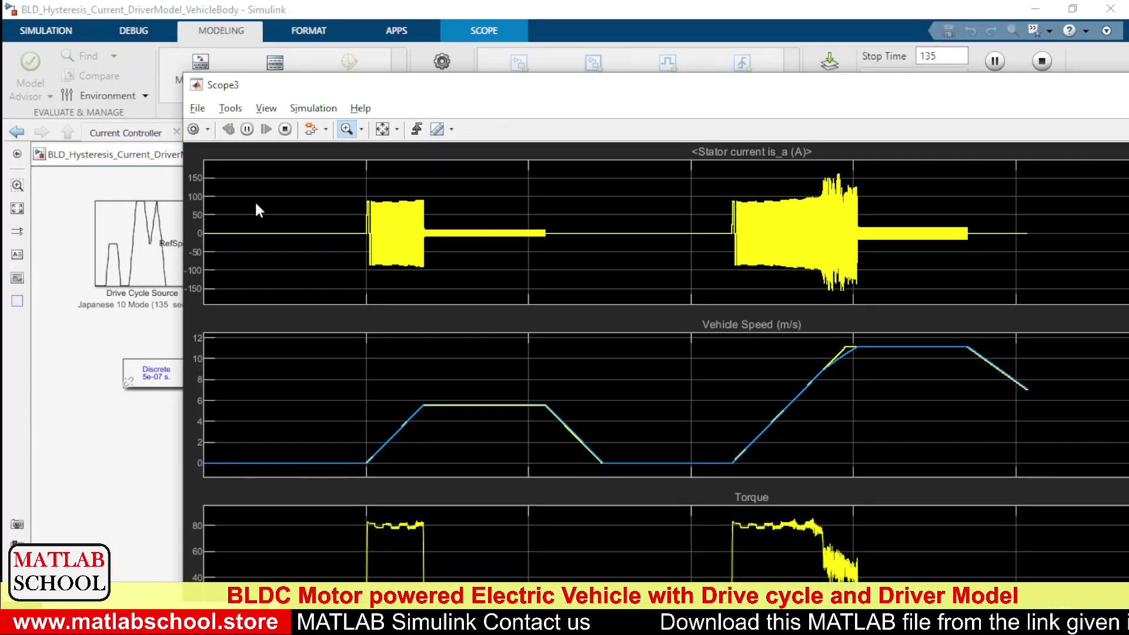
left_click_drag(181, 221, 452, 208)
left_click_drag(647, 94, 523, 49)
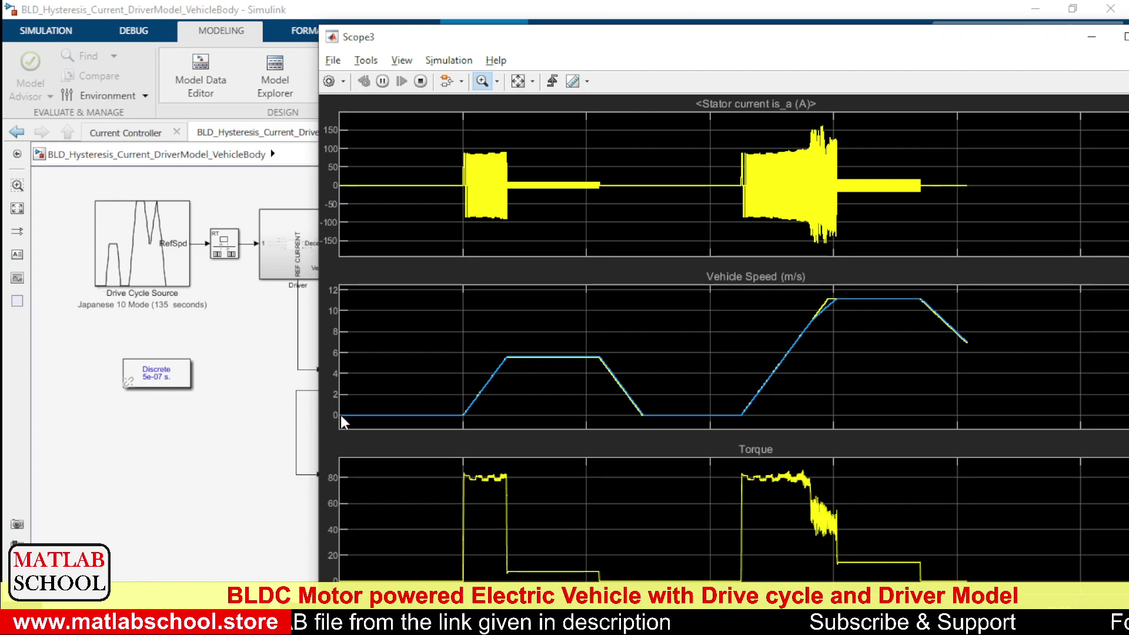
left_click_drag(567, 47, 570, 11)
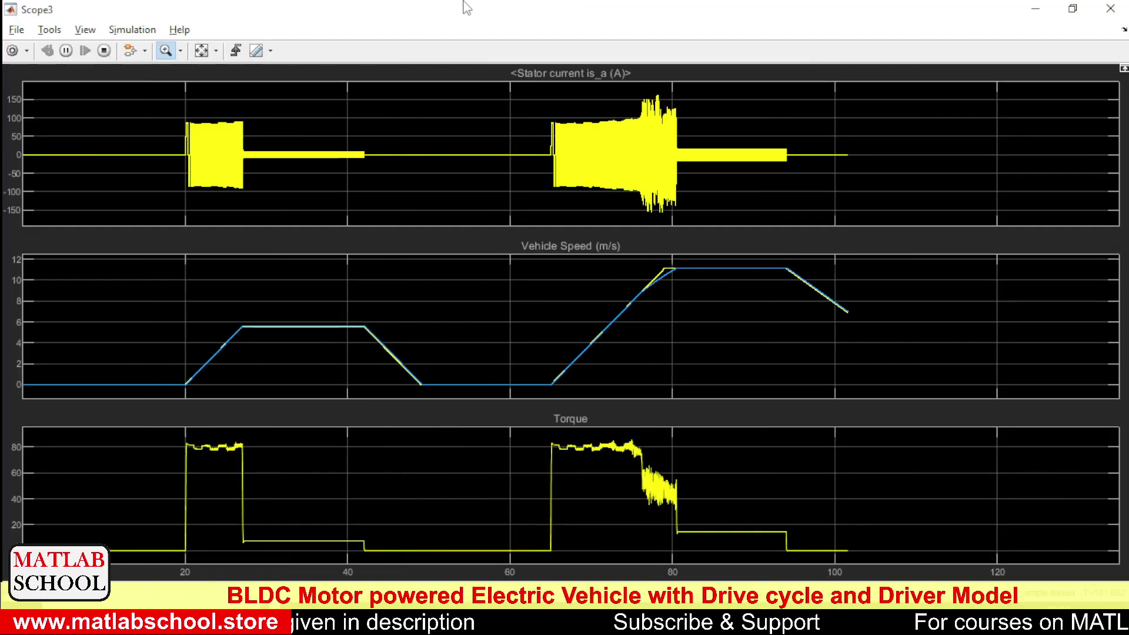
double_click(468, 12)
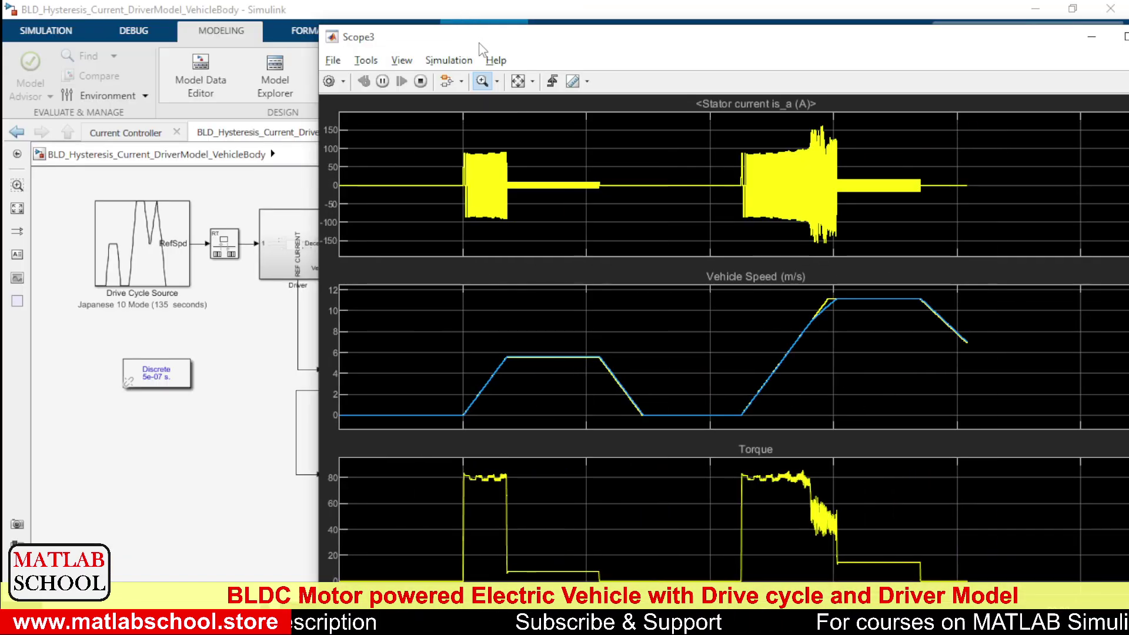
left_click_drag(478, 45, 512, 38)
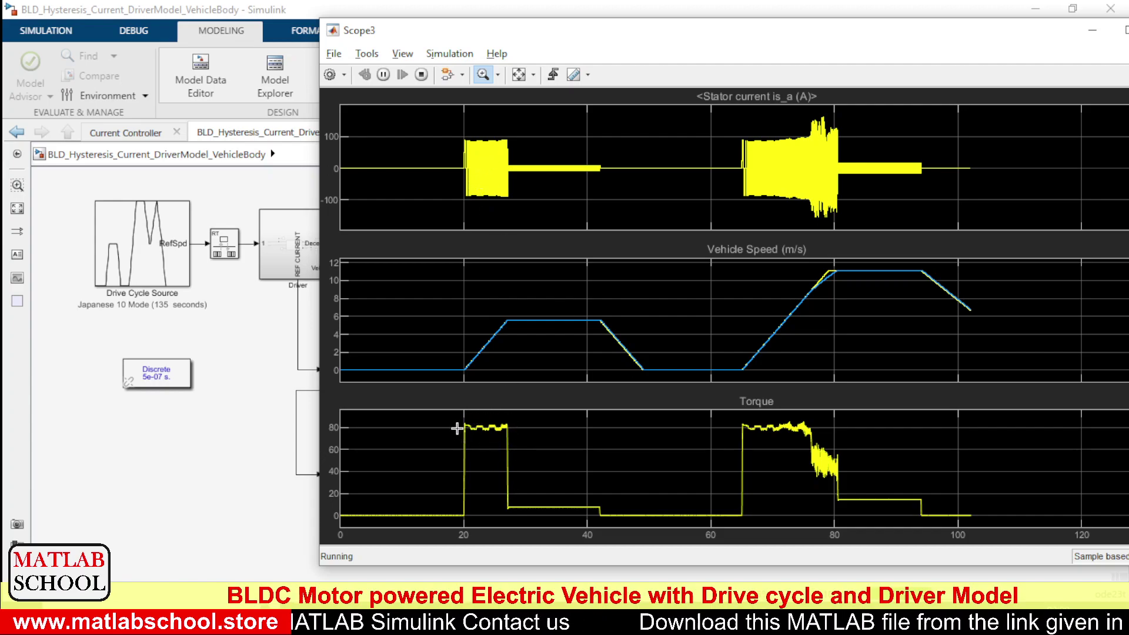
double_click(639, 38)
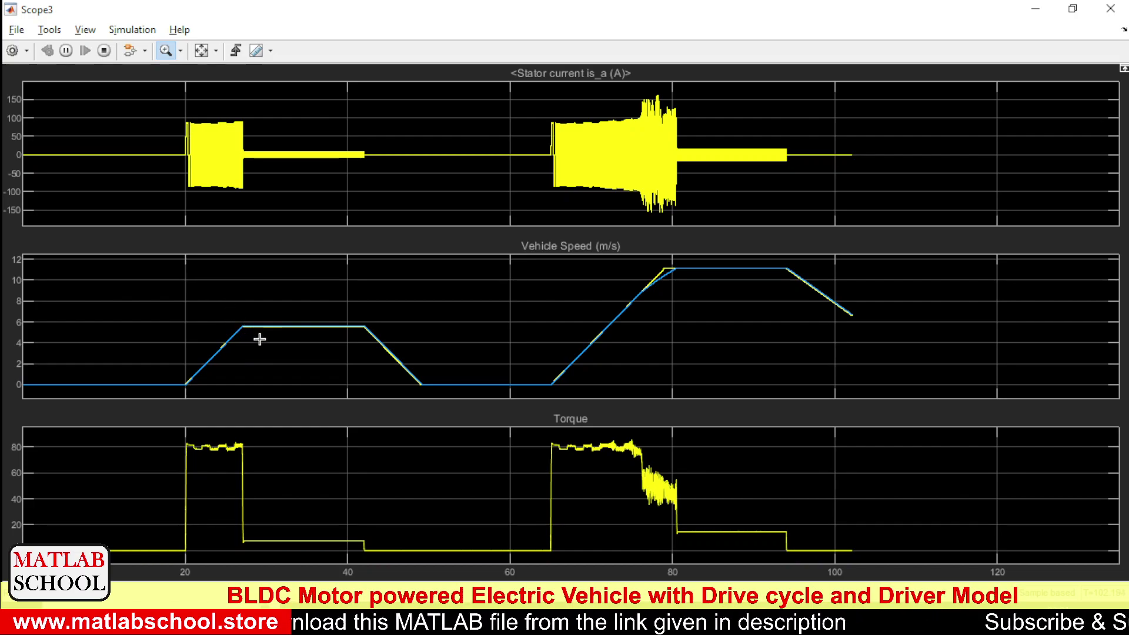
Zoom Scope3 into the first acceleration's end and deceleration's start, refitting axes after each
left_click_drag(228, 318, 260, 340)
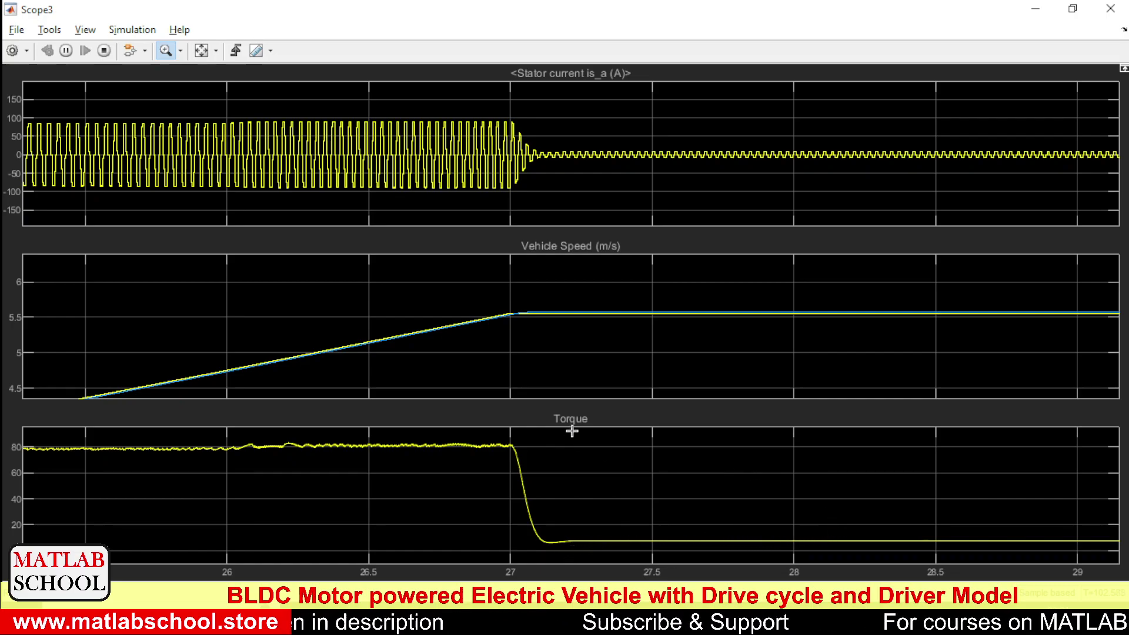
left_click(201, 52)
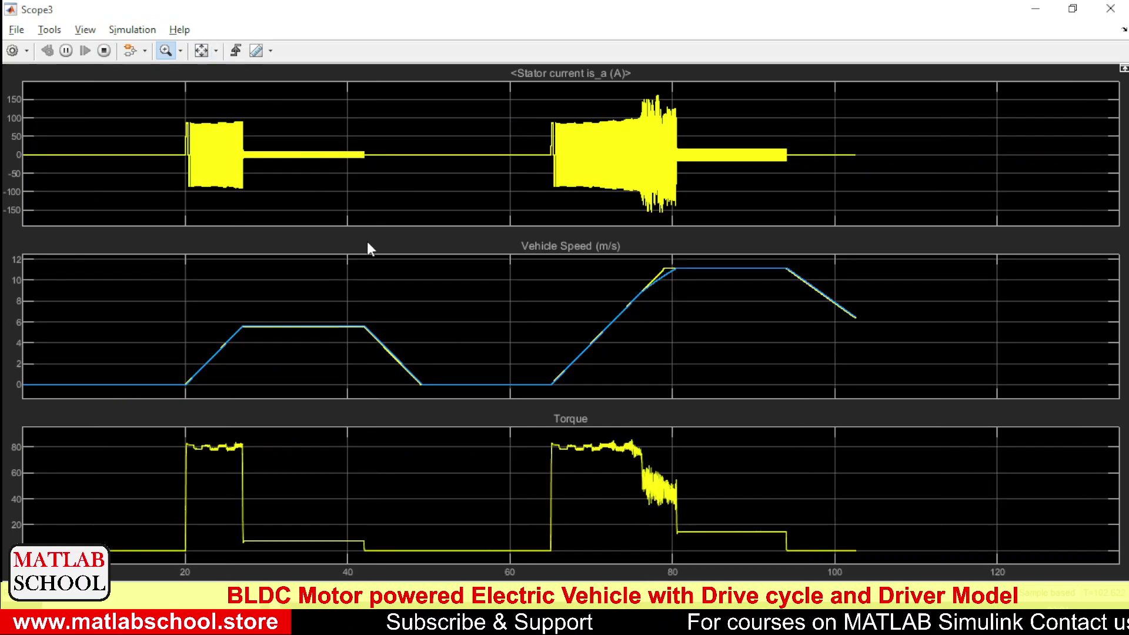
left_click_drag(355, 317, 383, 345)
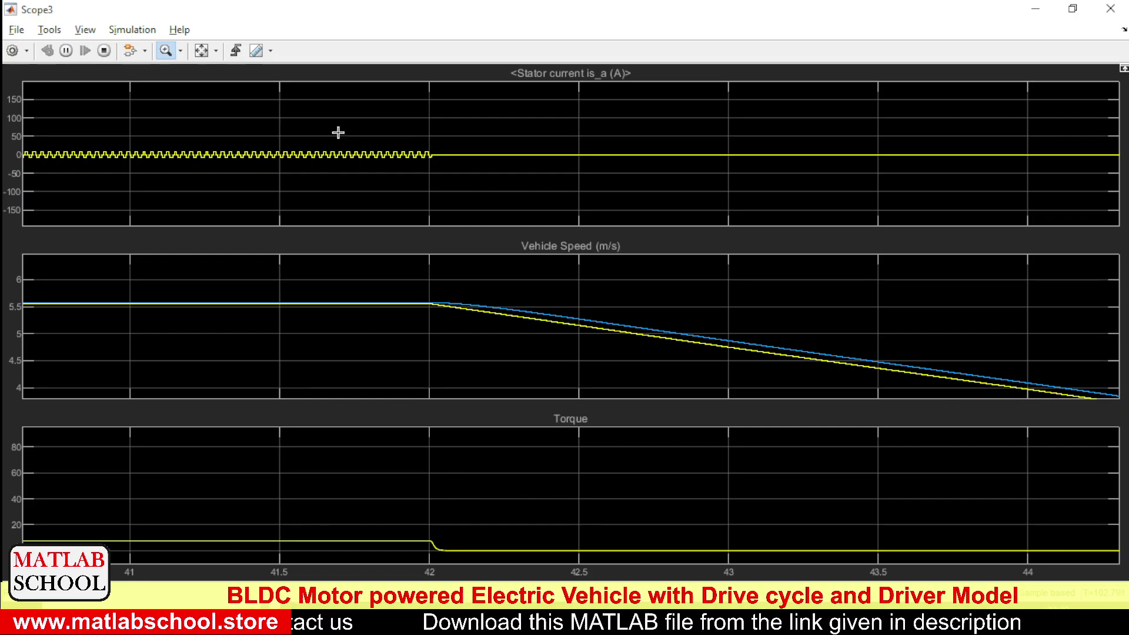
left_click(201, 51)
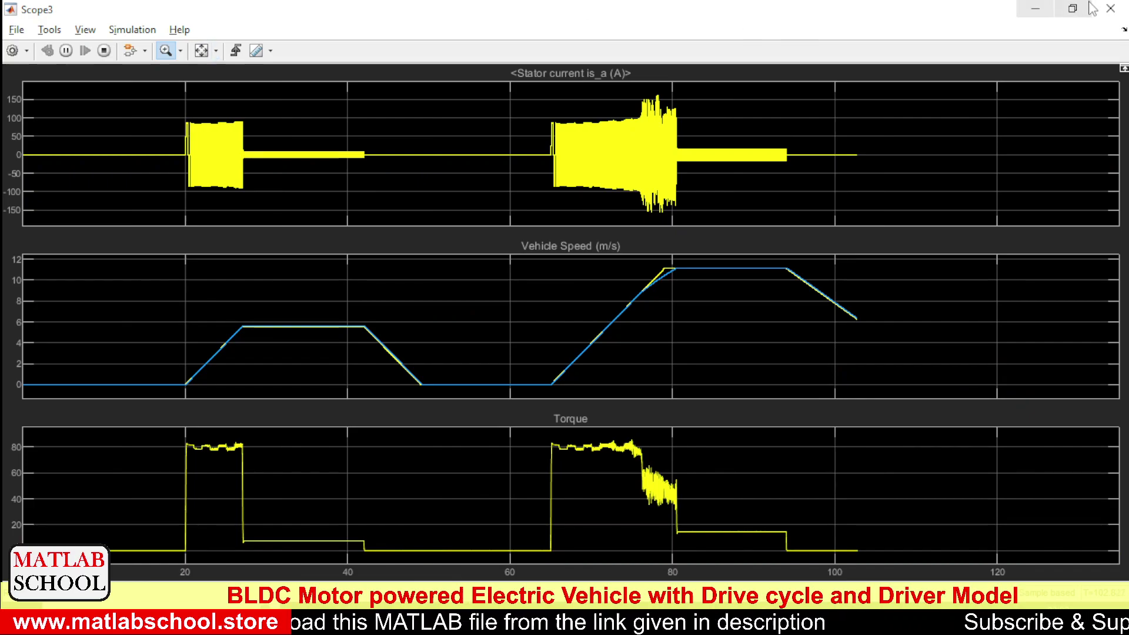
Minimize Scope3, open the Subsystem2 inverter subsystem, and select its battery Scope block
left_click(1035, 8)
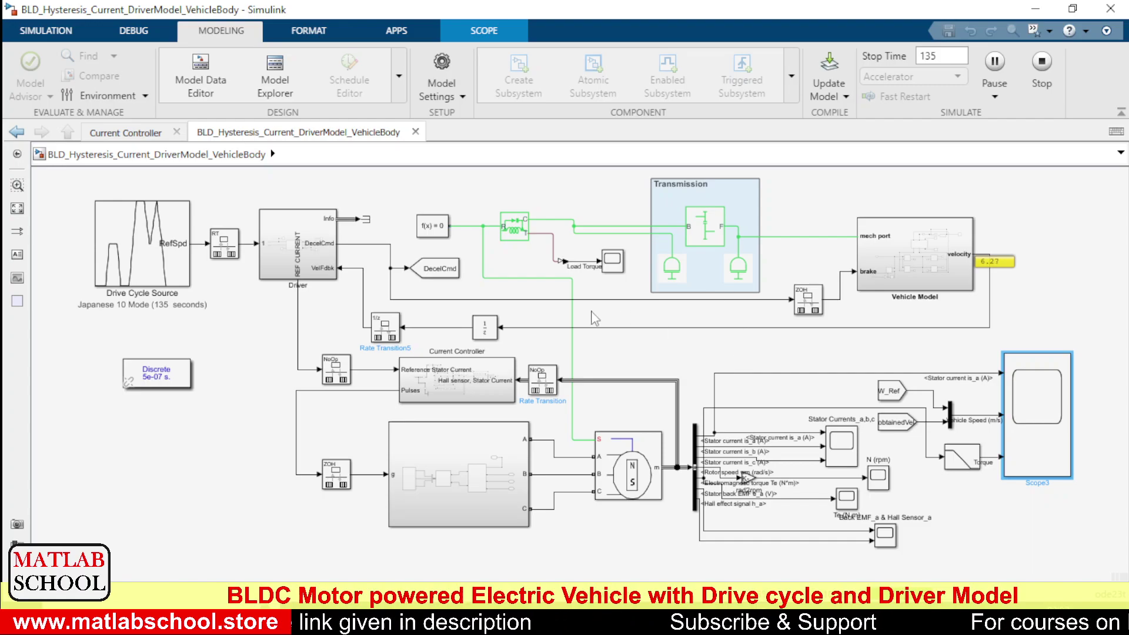
left_click(459, 486)
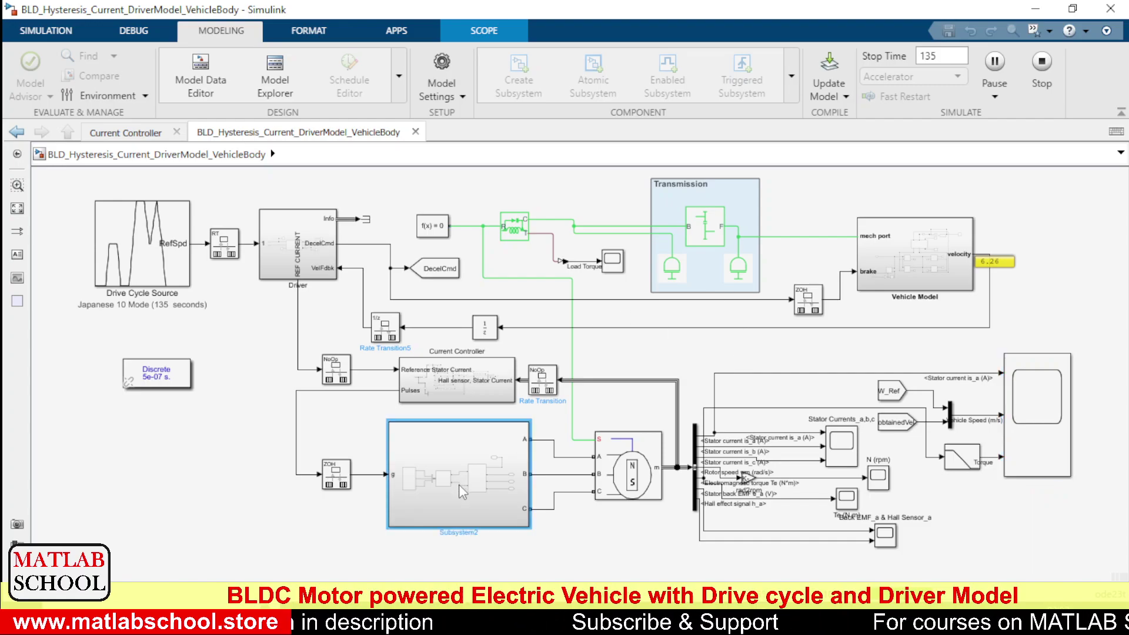
double_click(459, 484)
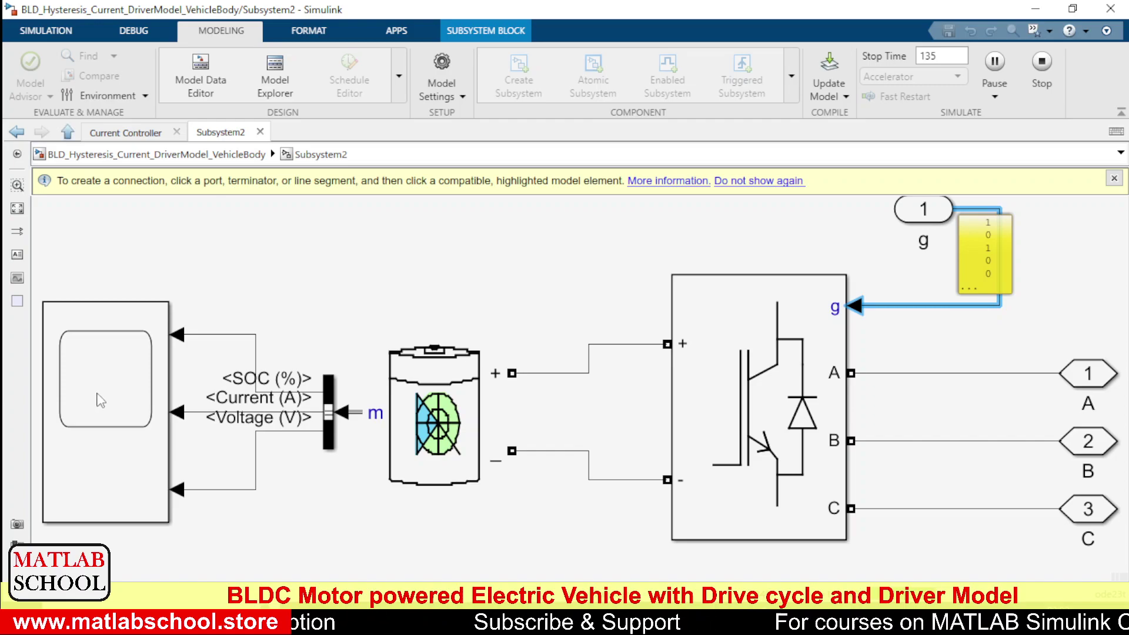
left_click(101, 400)
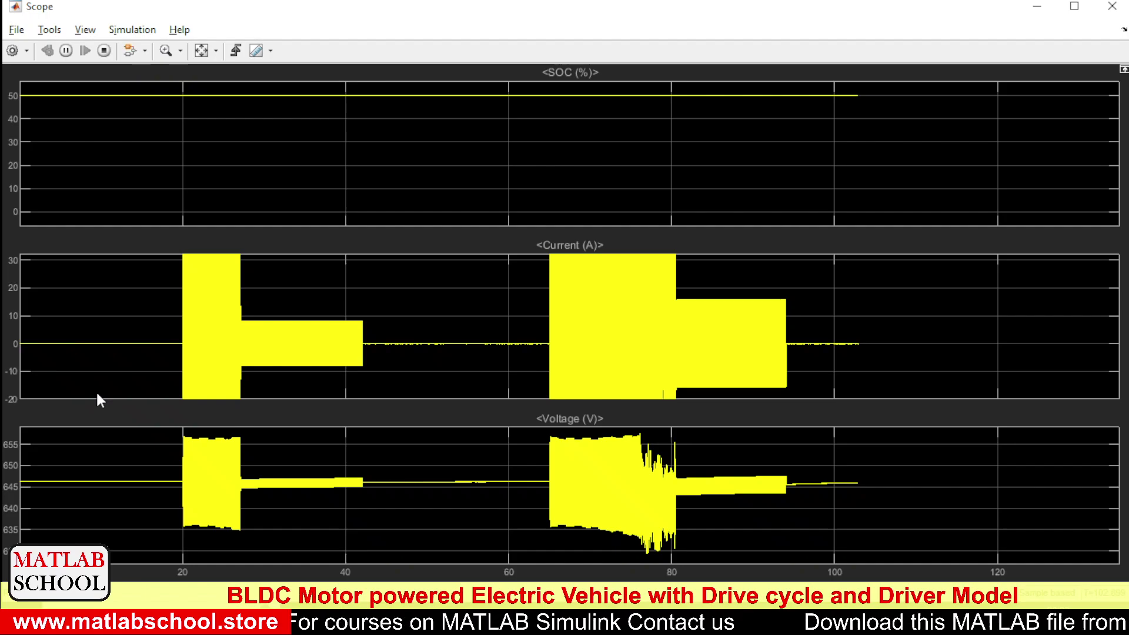
Autoscale the battery Scope's SOC, current and voltage plots, then minimize it
left_click(201, 53)
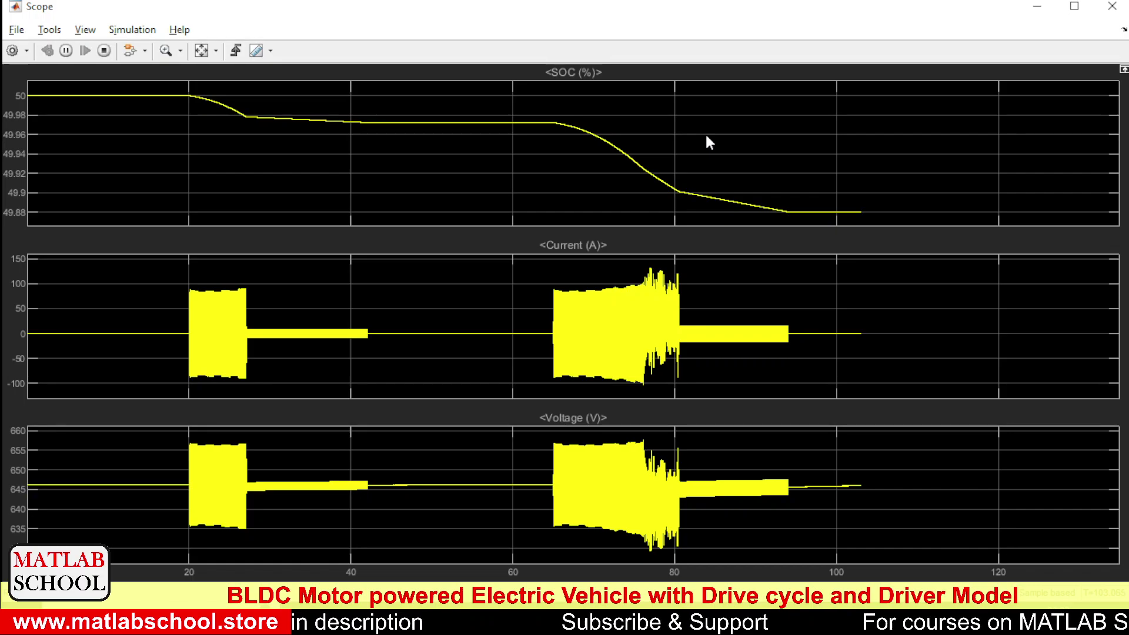
left_click(1036, 6)
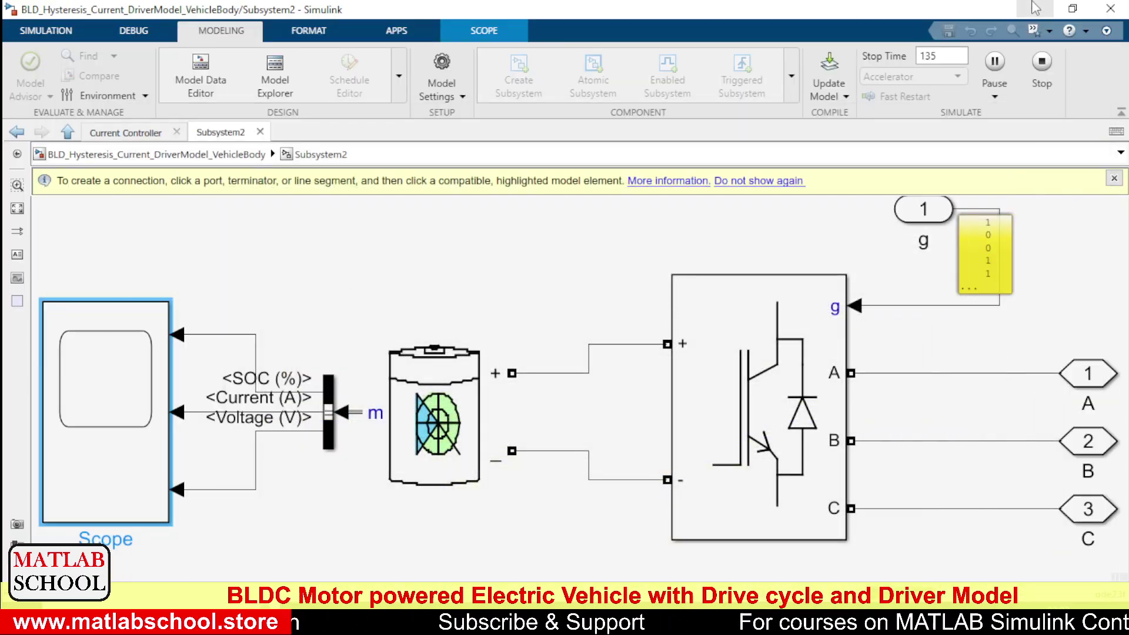
From the top level, open Vehicle Model and its Brake Force scope
left_click(157, 156)
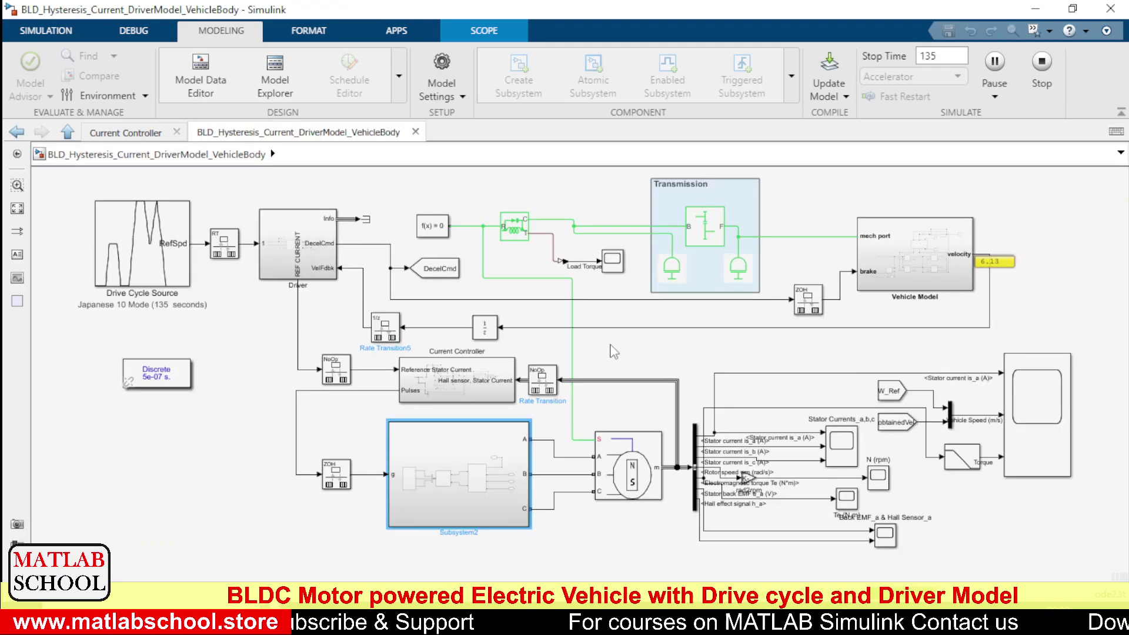
double_click(917, 264)
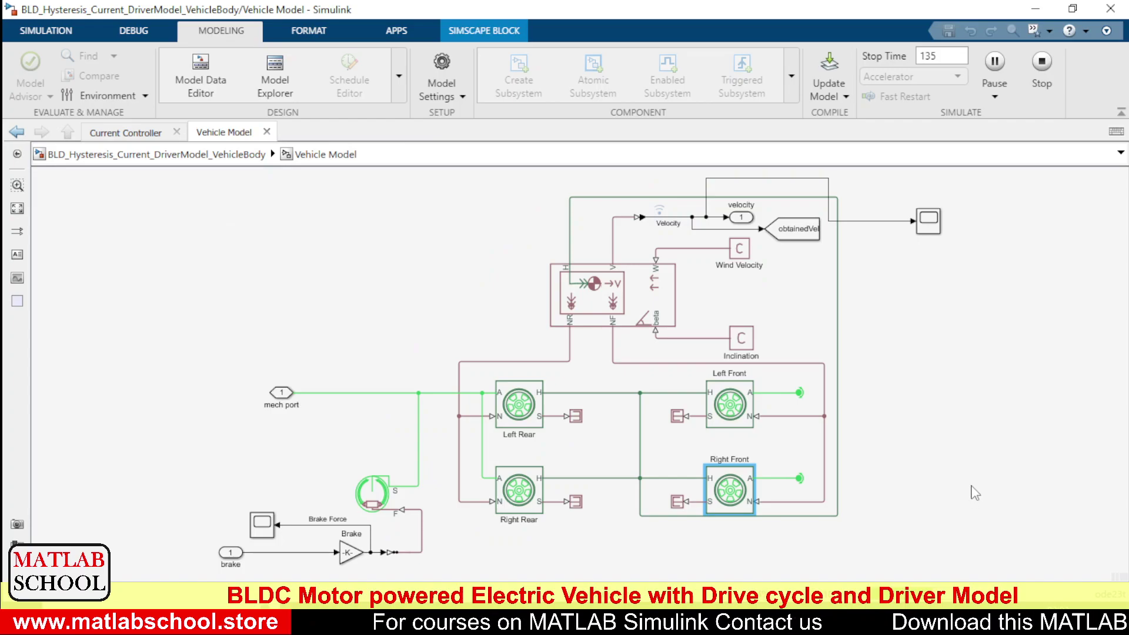
double_click(263, 529)
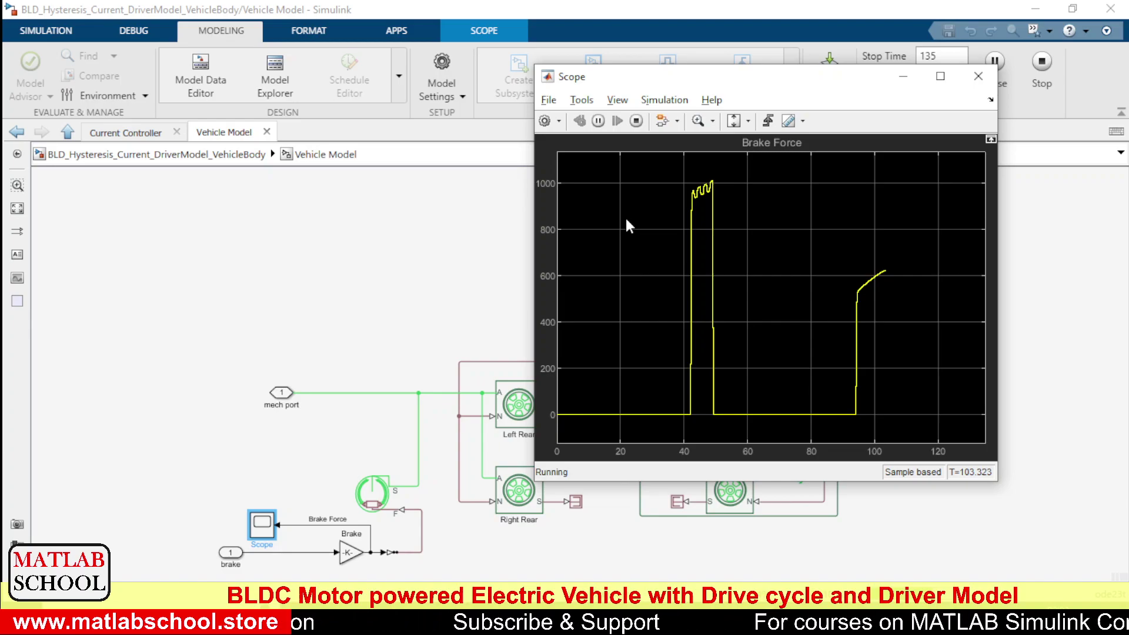
Open the Driver subsystem, select the 500 gain's output line, then return to top level
left_click(170, 154)
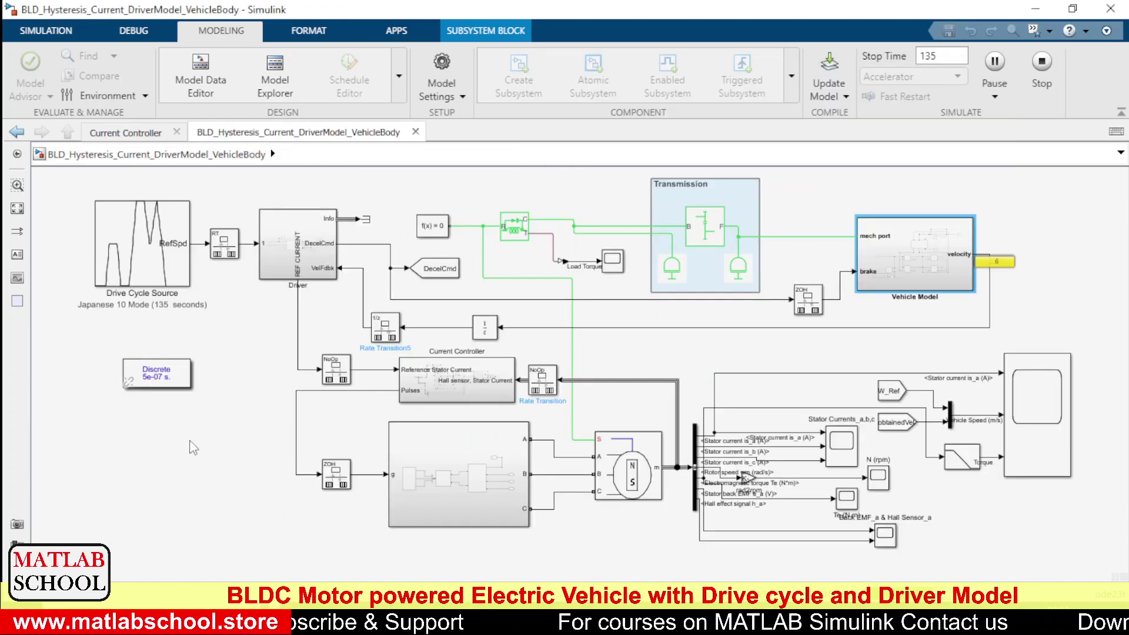
left_click(188, 445)
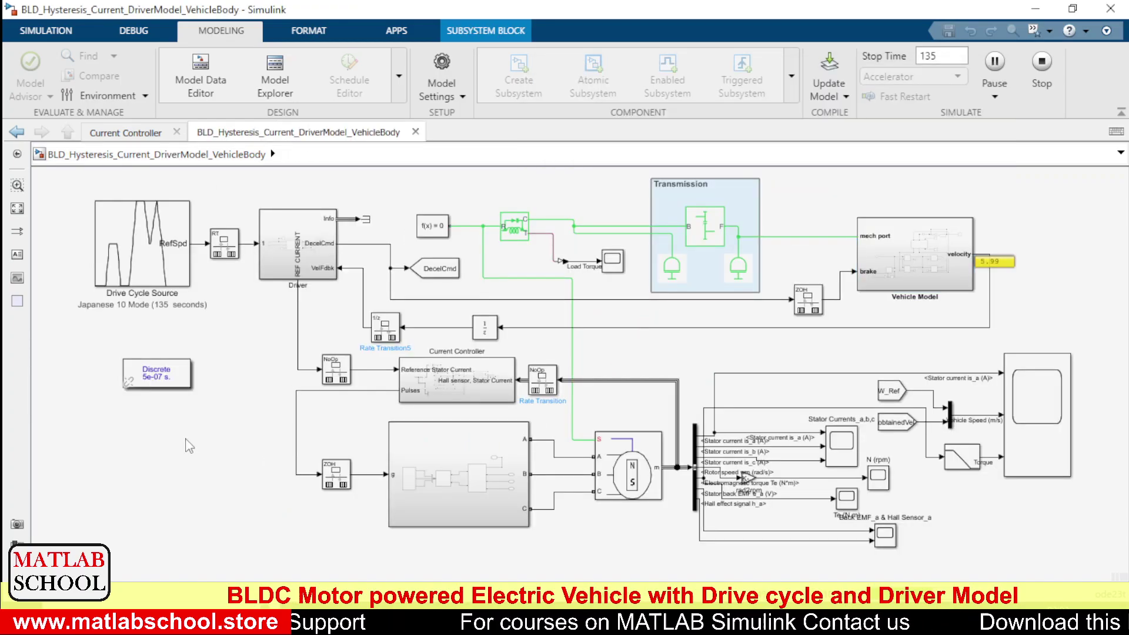
double_click(295, 258)
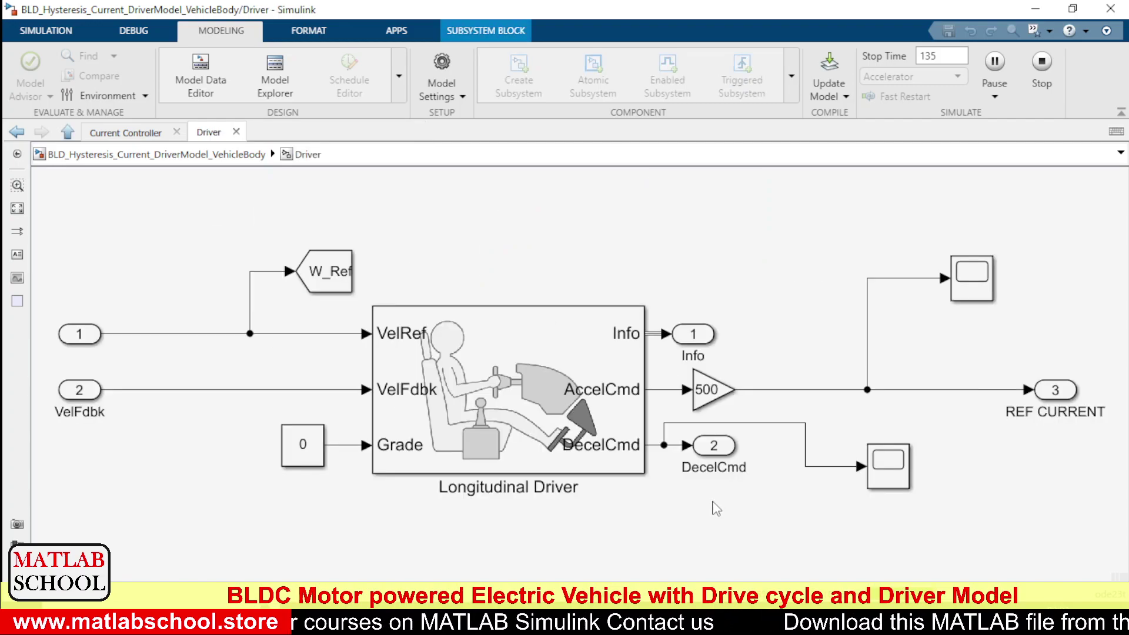
left_click(716, 509)
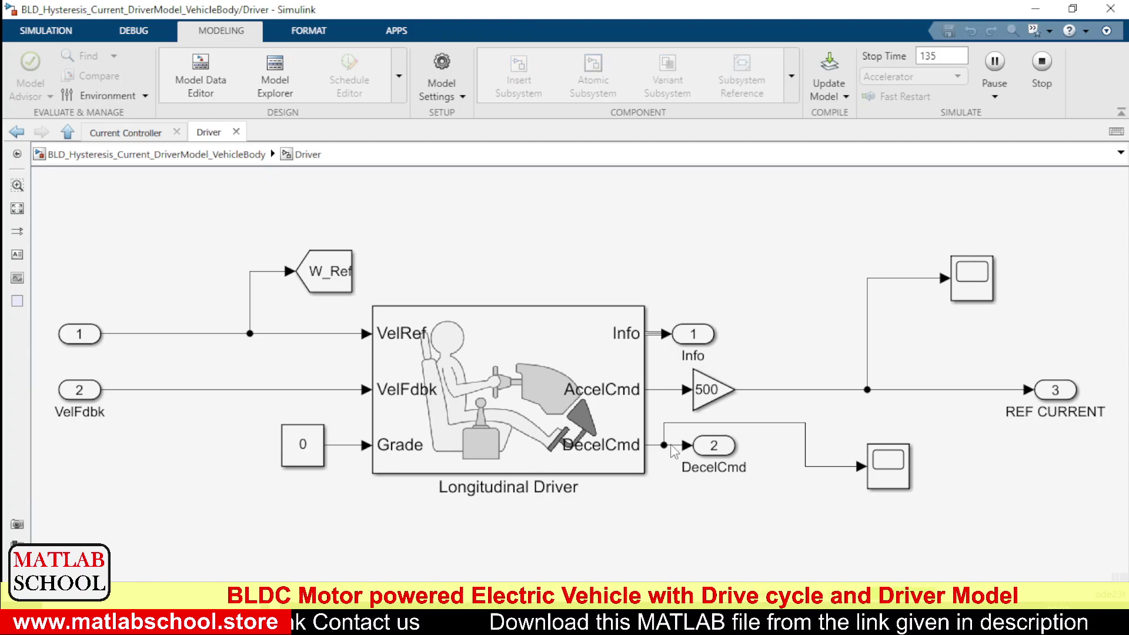
left_click(769, 389)
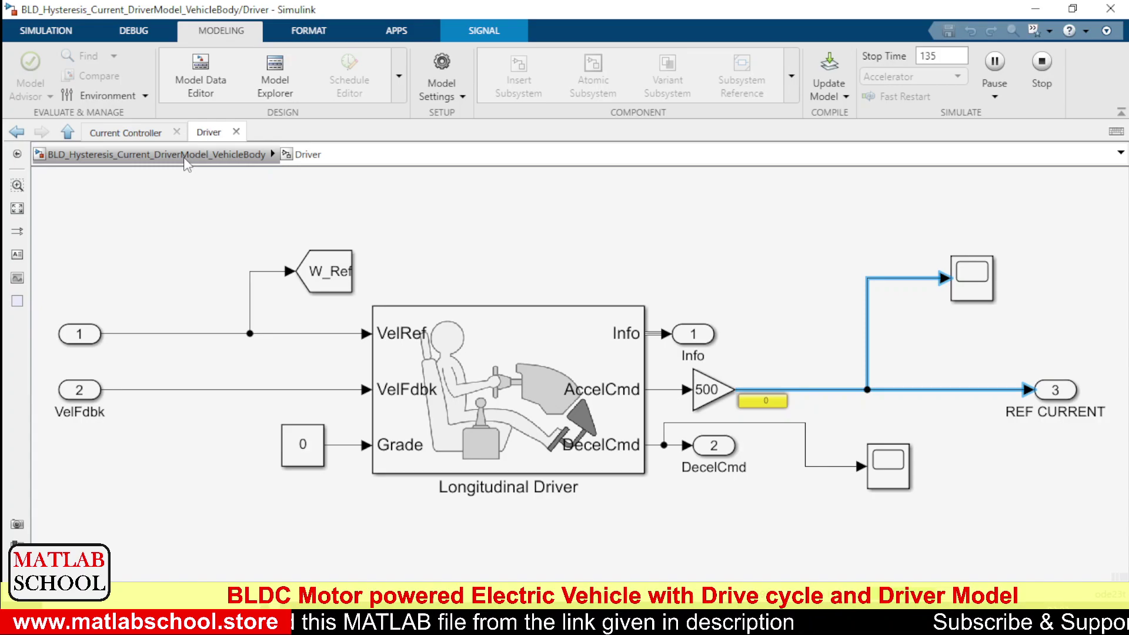
left_click(184, 157)
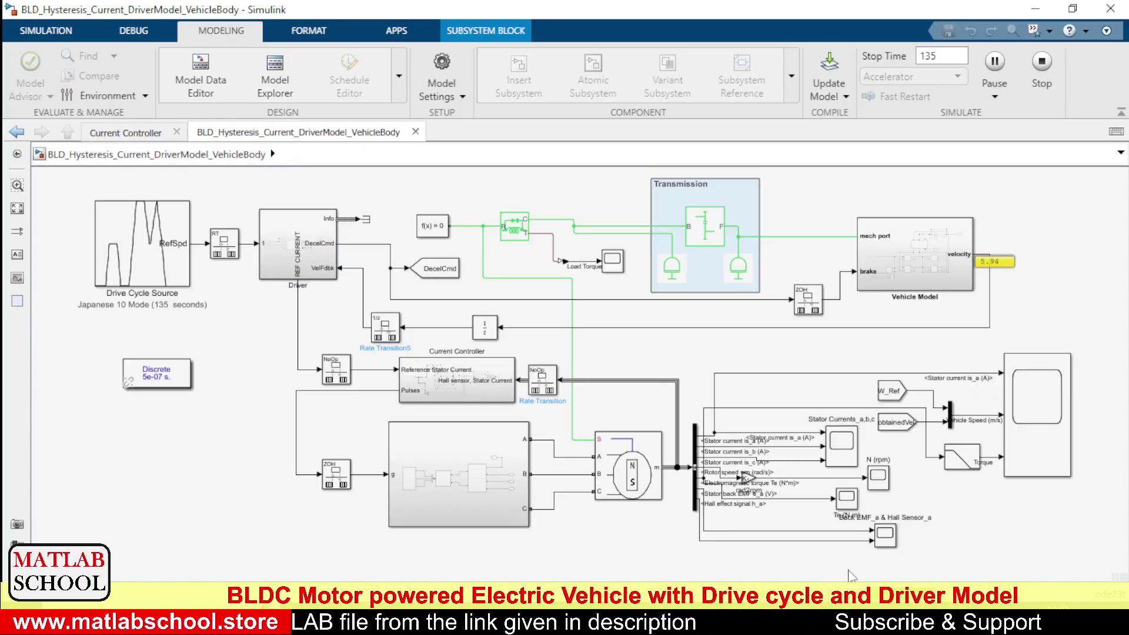
Open Scope3 and zoom to about 25–48 s around the first speed plateau
double_click(1027, 404)
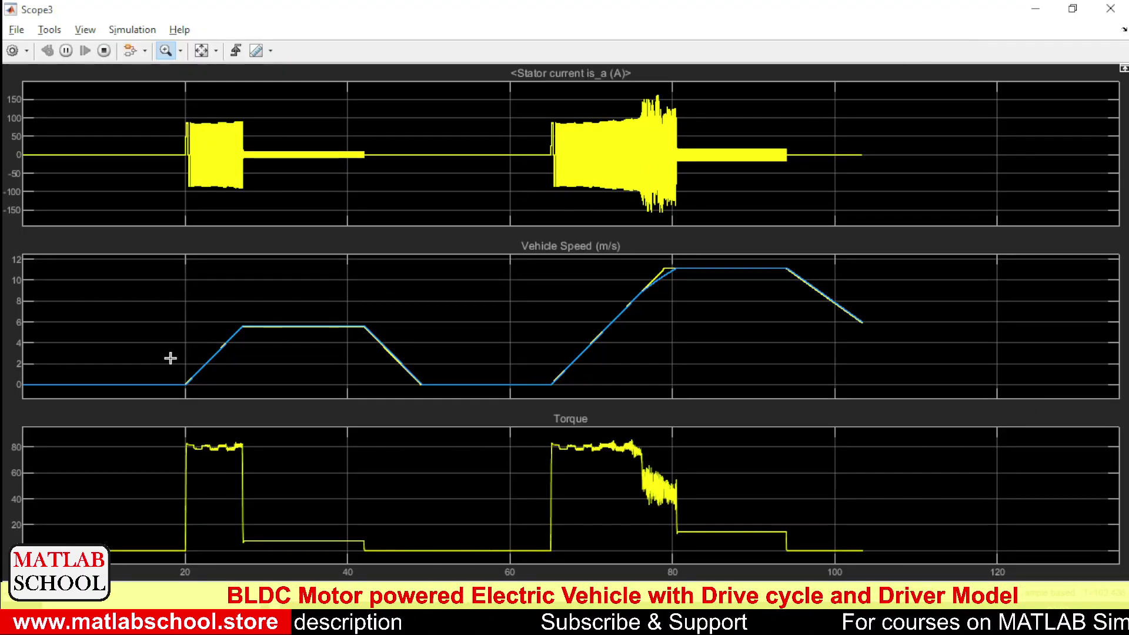
left_click_drag(228, 316, 414, 347)
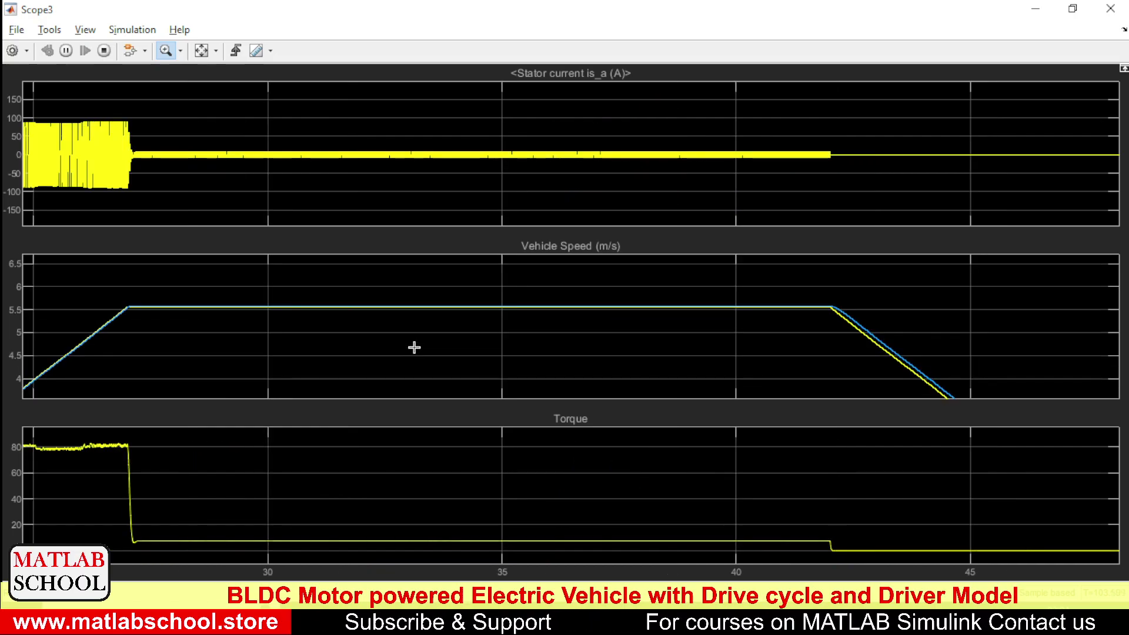